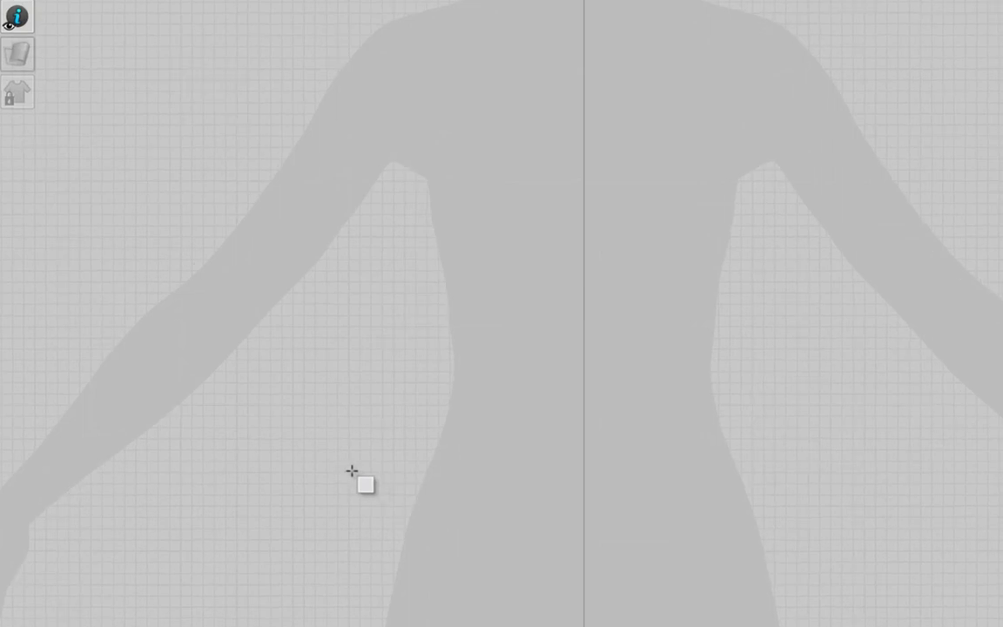
Create a rectangle pattern 11.040 in wide and 1.25 in high over the avatar's hips.
{"action": "left_click", "coordinate": [356, 328]}
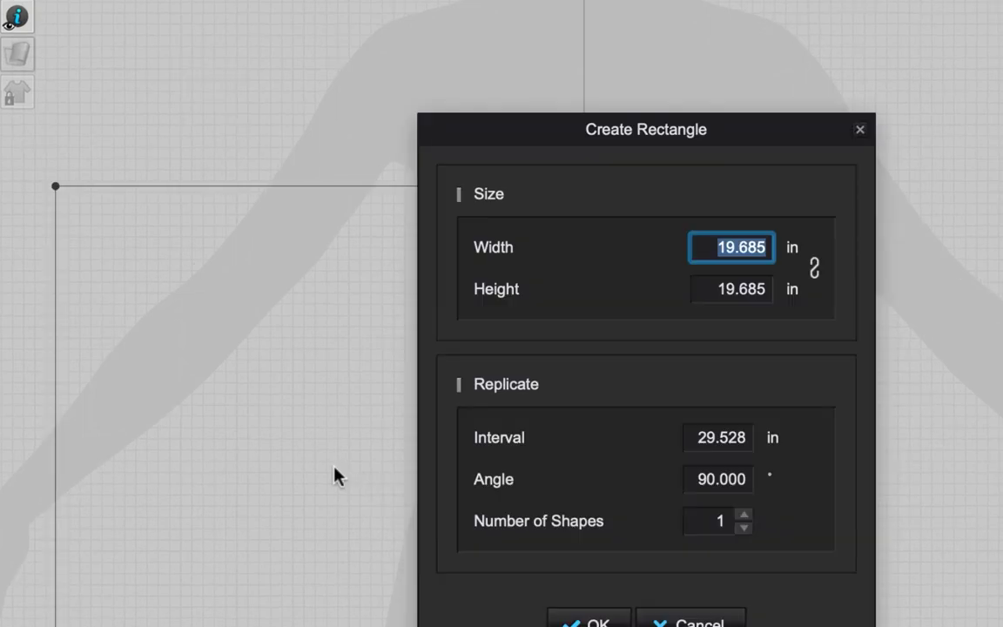
{"action": "type", "text": "11.040"}
{"action": "double_click", "coordinate": [719, 293]}
{"action": "type", "text": "1.2"}
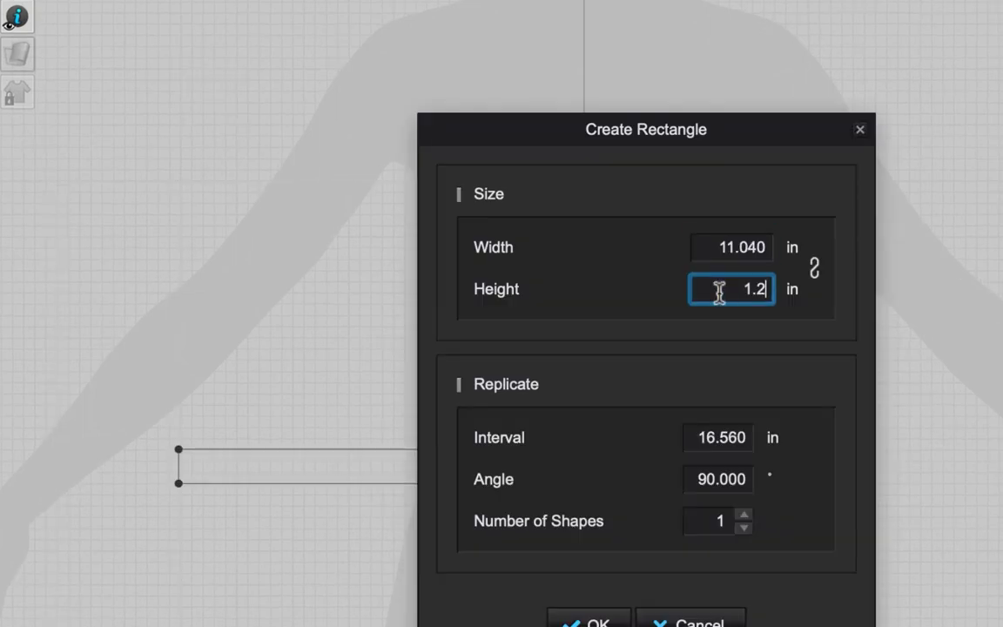
{"action": "type", "text": "5"}
{"action": "key", "text": "Return"}
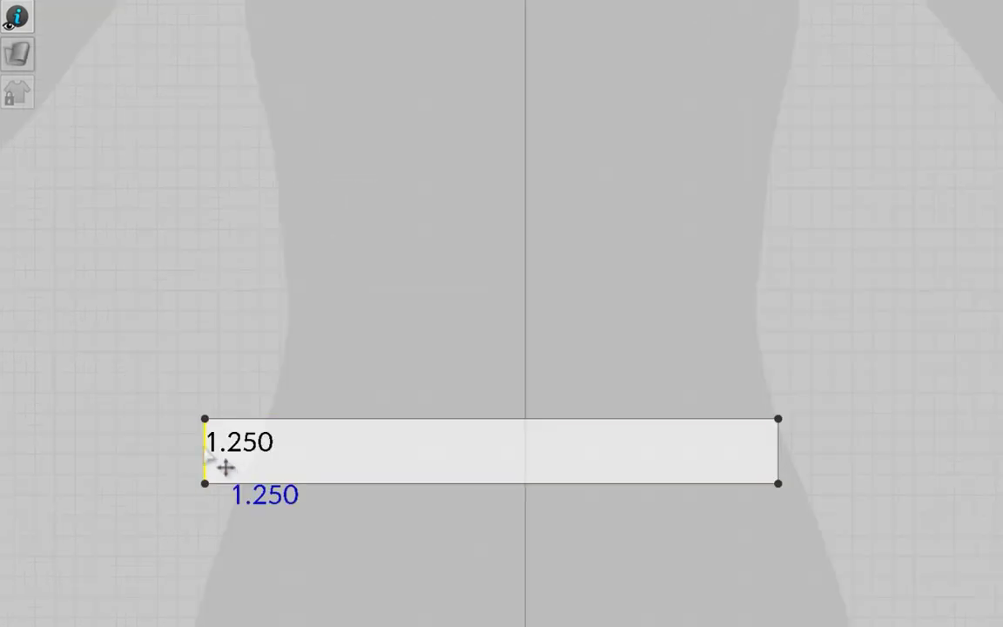
Offset the rectangle's left edge as 11 internal lines spaced 0.91 in apart.
{"action": "right_click", "coordinate": [223, 466]}
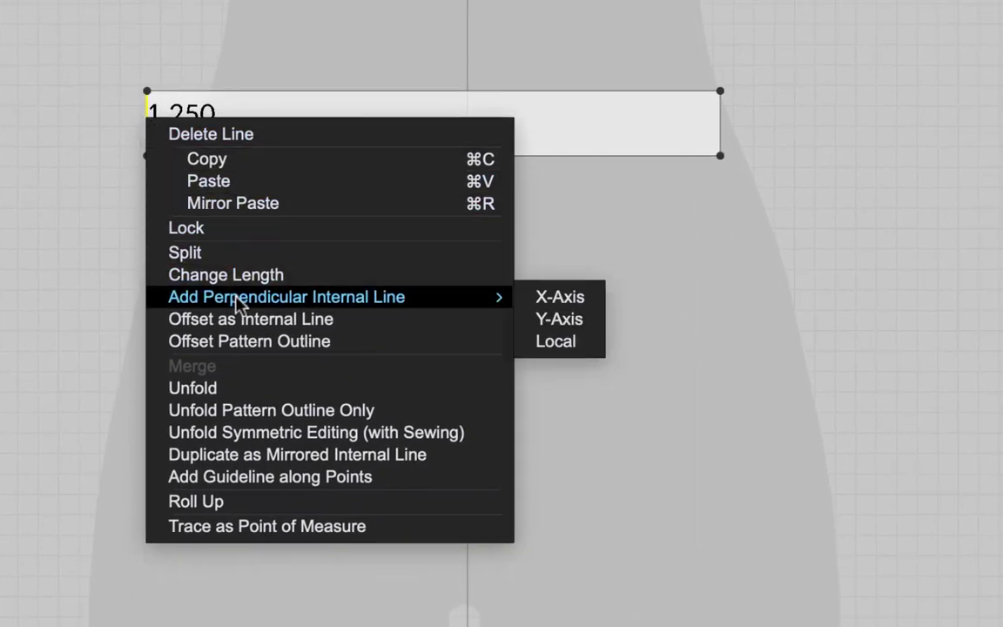
{"action": "left_click", "coordinate": [241, 322]}
{"action": "scroll", "coordinate": [729, 220], "scroll_direction": "up", "scroll_amount": 10}
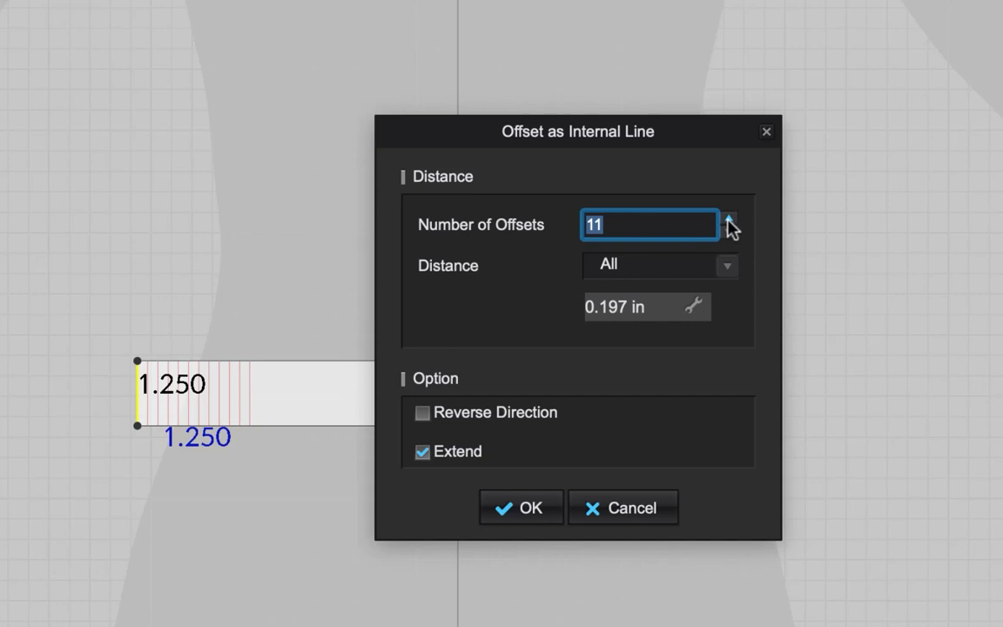
{"action": "double_click", "coordinate": [626, 308]}
{"action": "type", "text": ".91"}
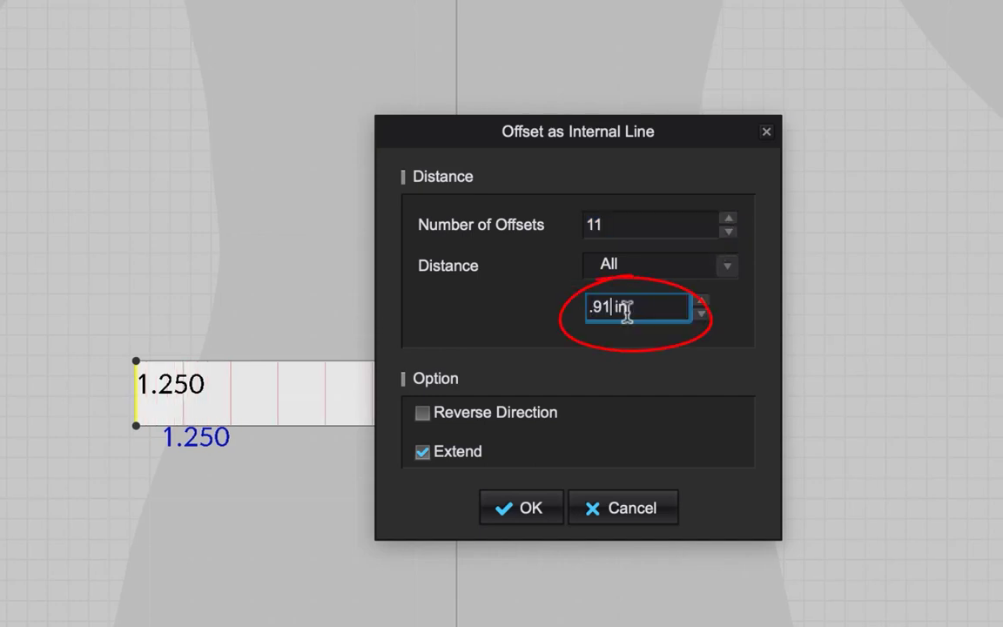
{"action": "left_click_drag", "start_coordinate": [721, 135], "coordinate": [634, 581]}
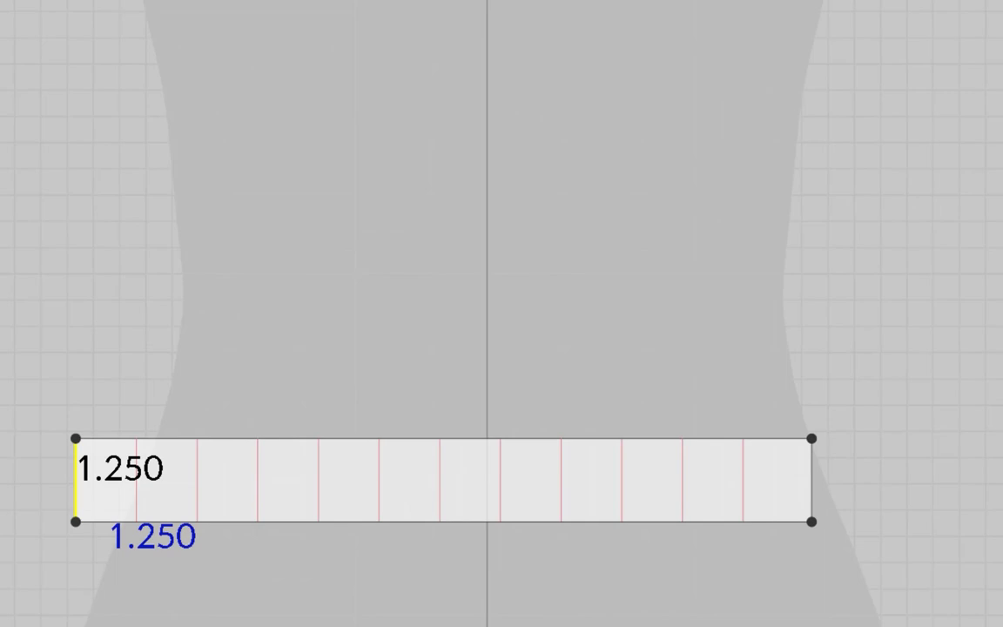
{"action": "key", "text": "Return"}
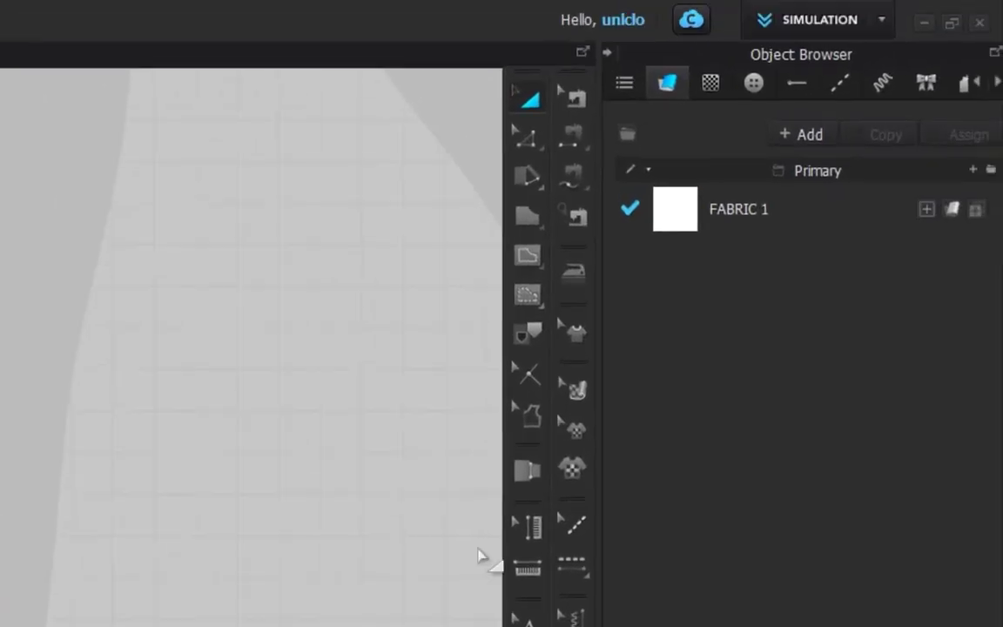
With Fullness (Point), slash the waistband along its first four internal lines from the left and spread each slightly at the lower edge.
{"action": "left_click", "coordinate": [531, 179]}
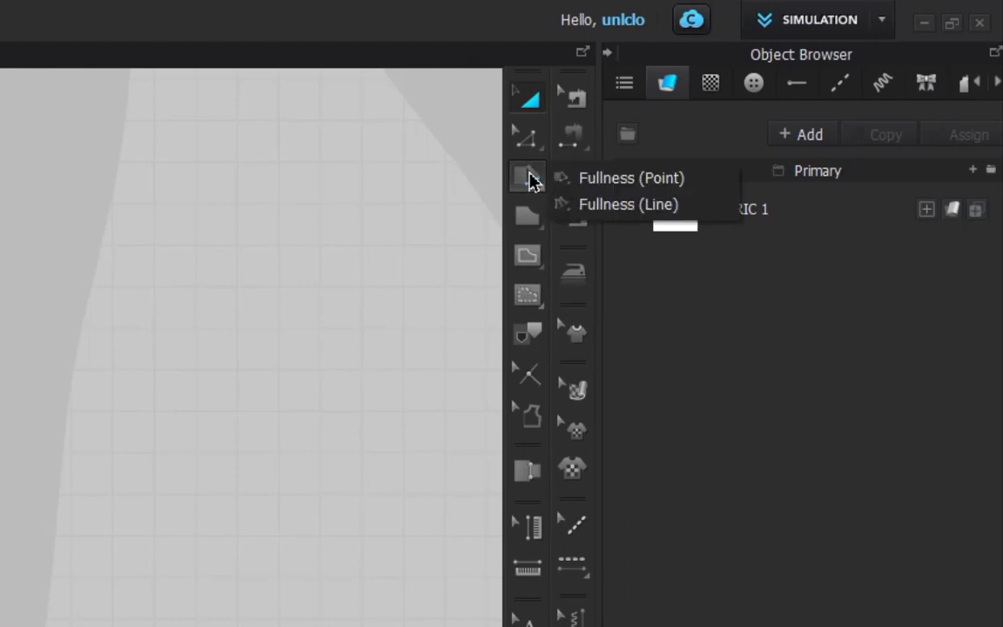
{"action": "left_click", "coordinate": [628, 179]}
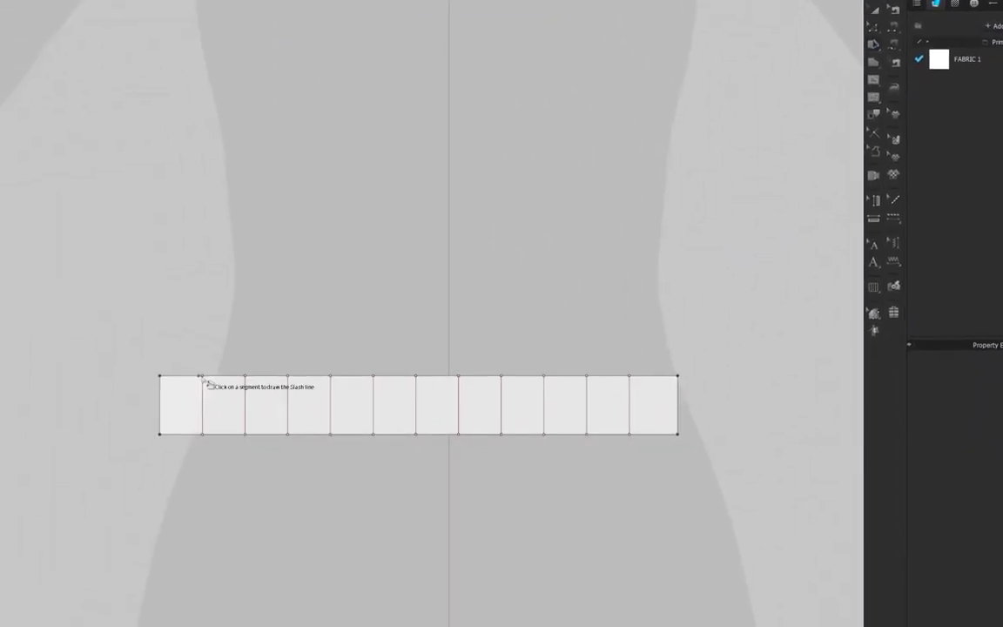
{"action": "left_click", "coordinate": [196, 445]}
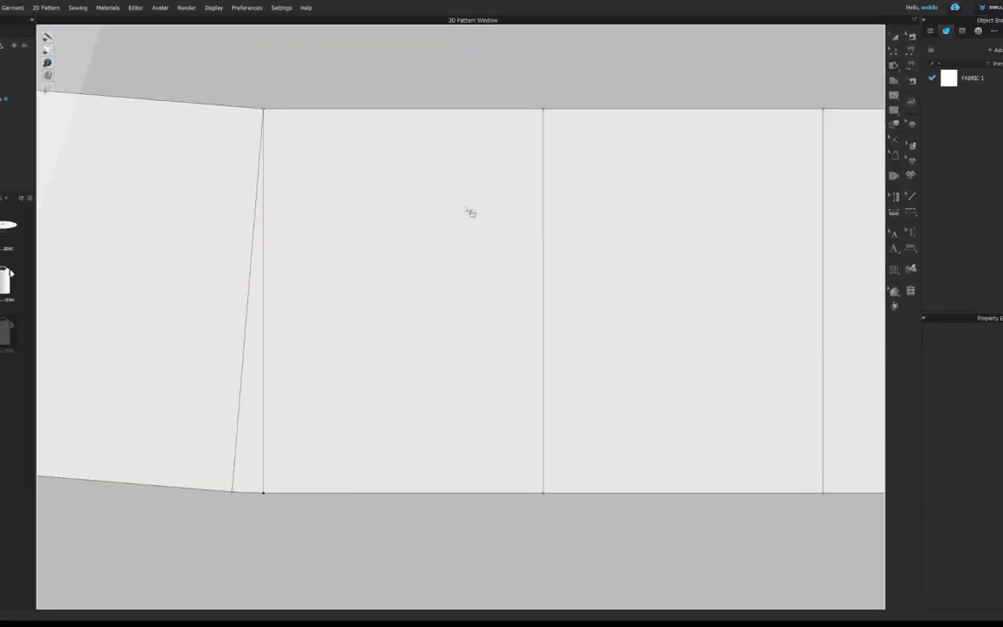
{"action": "left_click", "coordinate": [541, 108]}
{"action": "left_click", "coordinate": [541, 491]}
{"action": "left_click", "coordinate": [512, 491]}
{"action": "middle_click_drag", "start_coordinate": [826, 156], "coordinate": [463, 180]}
{"action": "left_click", "coordinate": [458, 132]}
{"action": "left_click", "coordinate": [458, 515]}
{"action": "left_click", "coordinate": [430, 515]}
Slash and slightly spread the lower edge at the fifth and sixth internal lines, up to the waistband's middle panel.
{"action": "middle_click_drag", "start_coordinate": [749, 174], "coordinate": [480, 192]}
{"action": "left_click", "coordinate": [470, 150]}
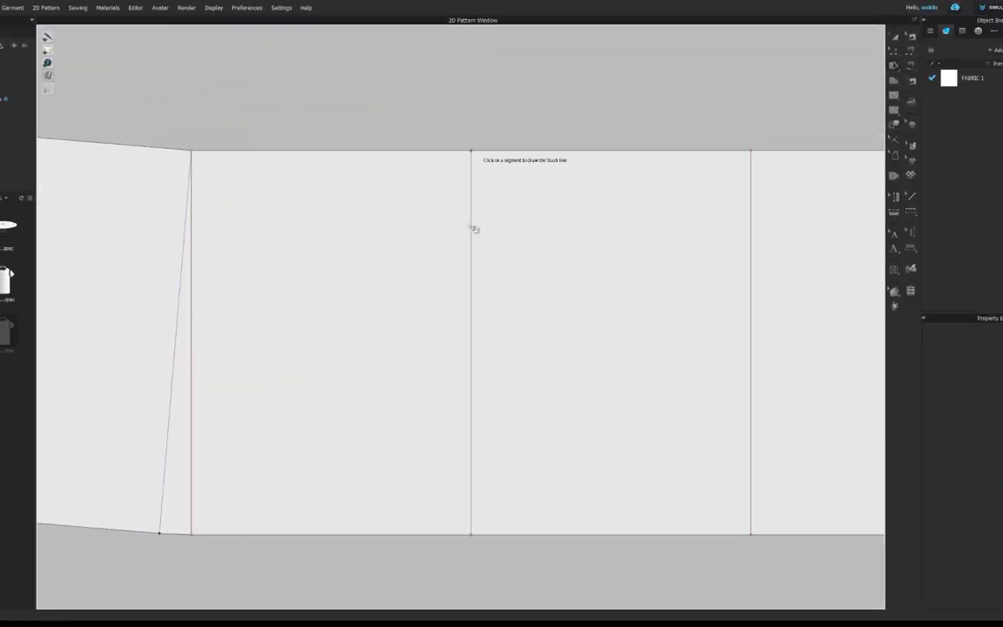
{"action": "left_click", "coordinate": [470, 533]}
{"action": "left_click", "coordinate": [442, 533]}
{"action": "scroll", "coordinate": [640, 513], "scroll_direction": "down", "scroll_amount": 5}
{"action": "left_click", "coordinate": [684, 522]}
{"action": "left_click", "coordinate": [671, 522]}
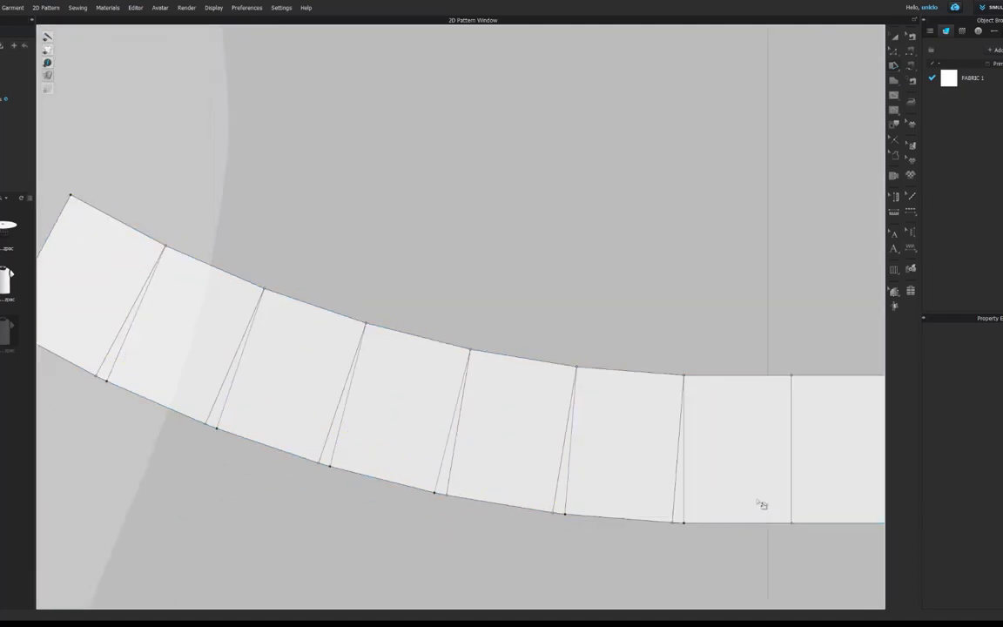
Slash and slightly spread the lower edge outward at the first three internal lines to the right of the middle panel.
{"action": "middle_click_drag", "start_coordinate": [757, 501], "coordinate": [335, 482]}
{"action": "left_click", "coordinate": [369, 356]}
{"action": "left_click", "coordinate": [369, 504]}
{"action": "left_click", "coordinate": [382, 504]}
{"action": "left_click", "coordinate": [476, 347]}
{"action": "left_click", "coordinate": [490, 494]}
{"action": "left_click", "coordinate": [583, 328]}
{"action": "left_click", "coordinate": [607, 474]}
{"action": "left_click", "coordinate": [621, 470]}
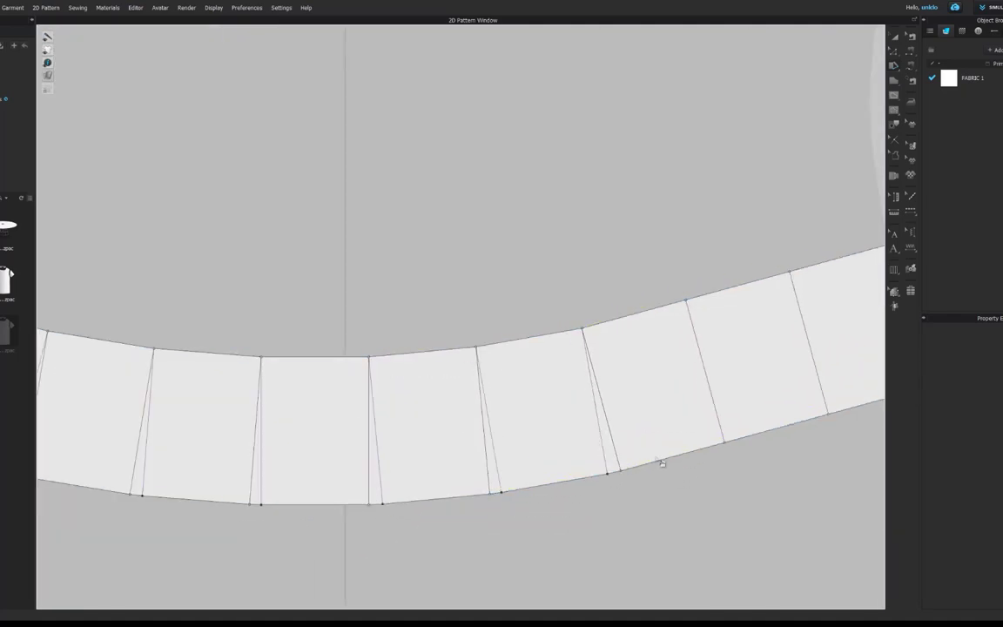
Slash and spread the lower edge at the last two internal lines near the waistband's right end, completing the curve.
{"action": "middle_click_drag", "start_coordinate": [697, 426], "coordinate": [417, 497]}
{"action": "left_click", "coordinate": [408, 366]}
{"action": "left_click", "coordinate": [446, 509]}
{"action": "left_click", "coordinate": [460, 505]}
{"action": "left_click", "coordinate": [507, 329]}
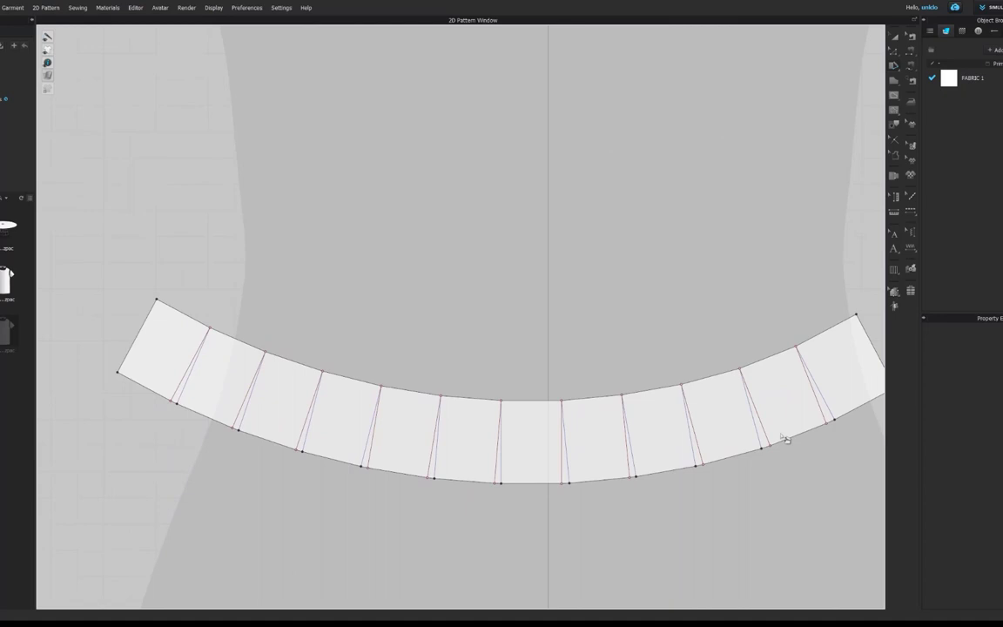
{"action": "scroll", "coordinate": [787, 438], "scroll_direction": "down", "scroll_amount": 2}
{"action": "scroll", "coordinate": [780, 437], "scroll_direction": "down", "scroll_amount": 2}
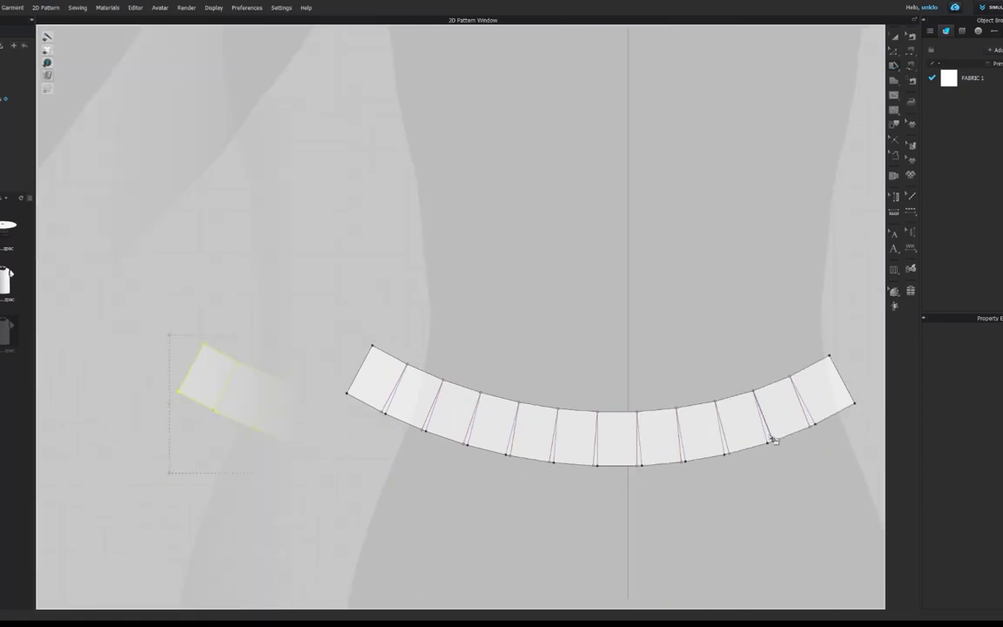
Duplicate the curved waistband and position the front and back pieces around the avatar's waist in 3D.
{"action": "key", "text": "ctrl+c"}
{"action": "key", "text": "ctrl+v"}
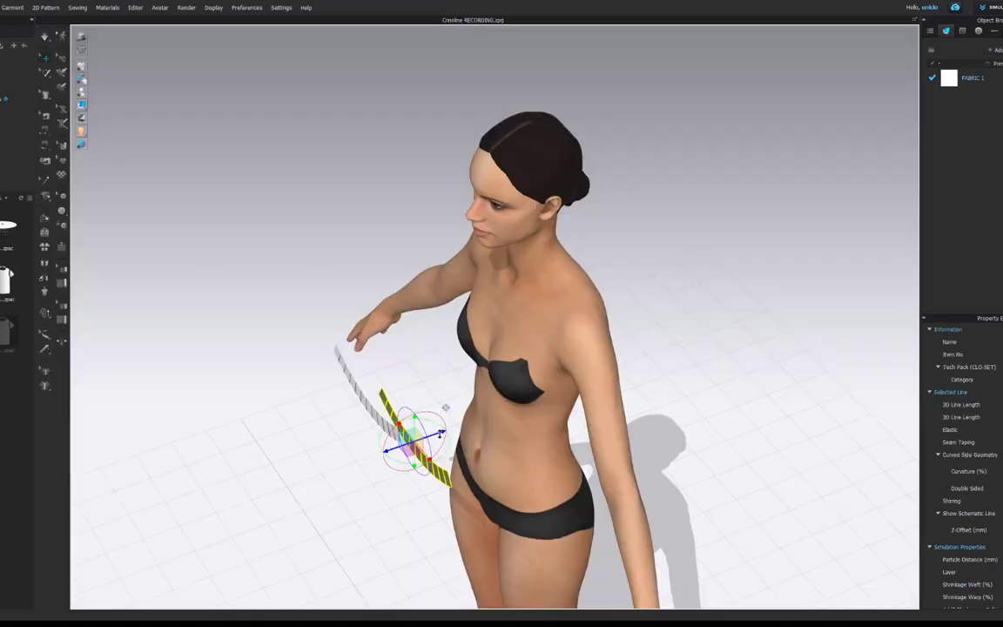
{"action": "right_click_drag", "start_coordinate": [523, 383], "coordinate": [390, 436]}
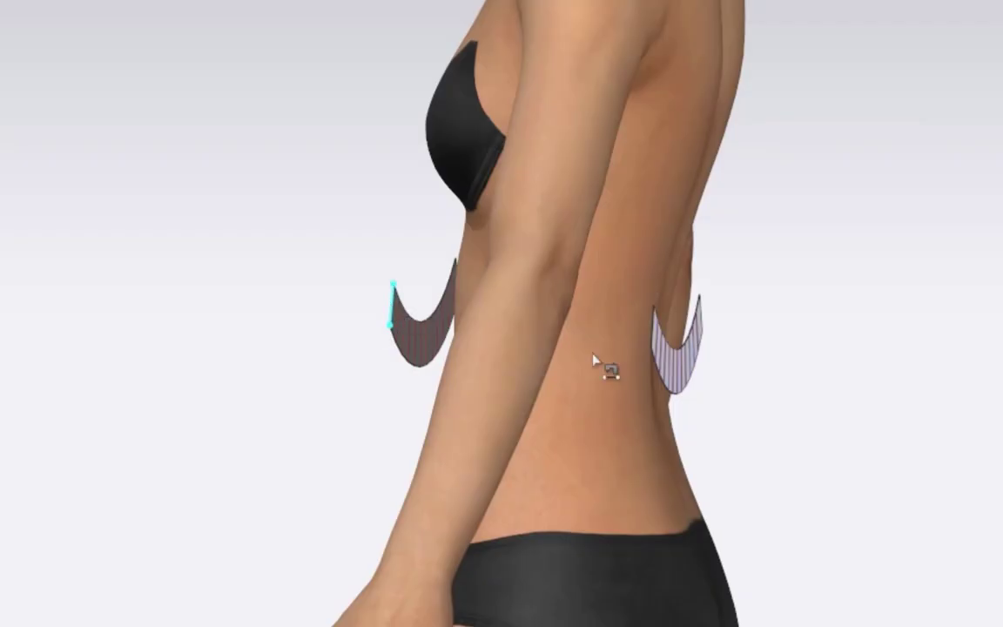
Sew the short side edges of the front and back waistband together and freeze both pieces.
{"action": "left_click", "coordinate": [656, 337]}
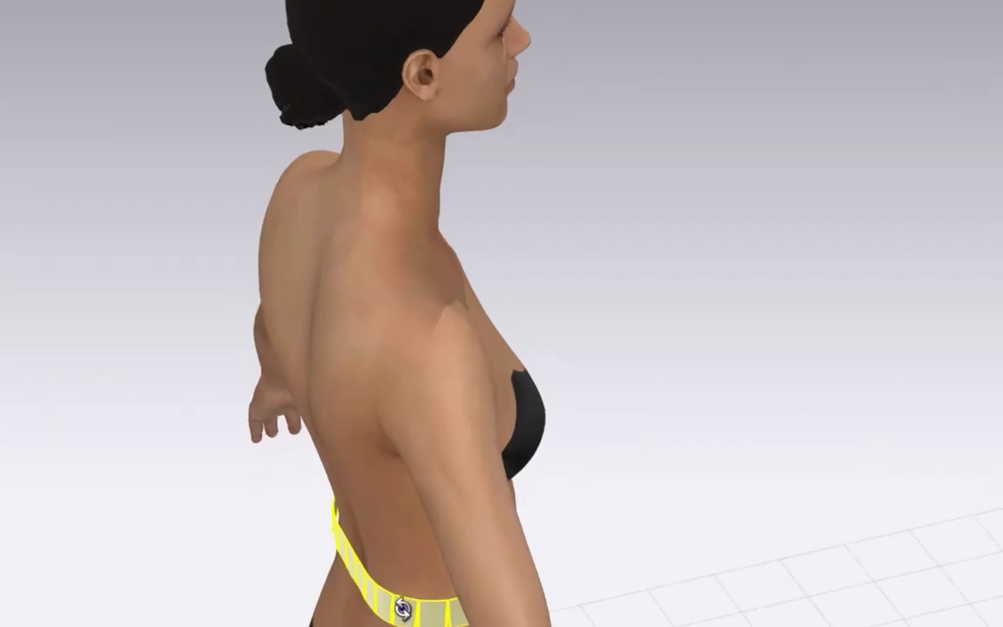
{"action": "right_click", "coordinate": [393, 570]}
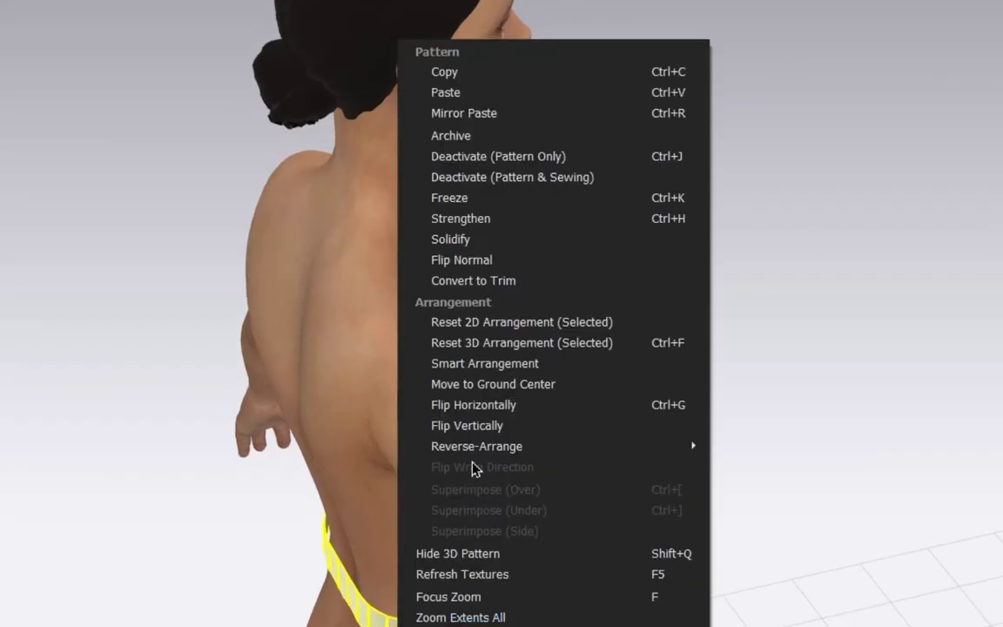
{"action": "left_click", "coordinate": [487, 202]}
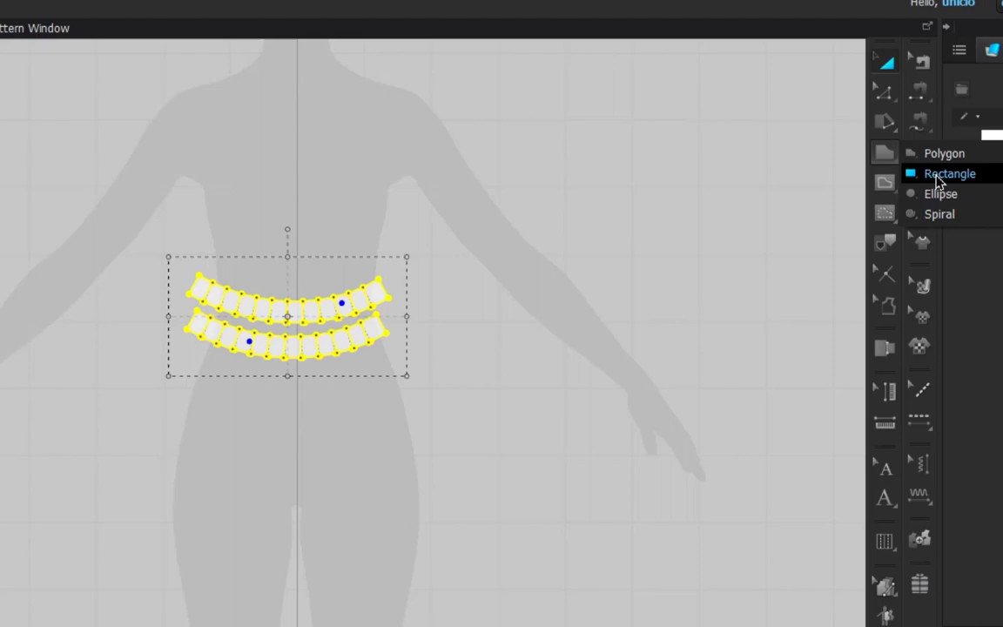
Create a long vertical rectangle strip 1.25 in wide beside the avatar's legs.
{"action": "left_click", "coordinate": [926, 169]}
{"action": "left_click", "coordinate": [529, 265]}
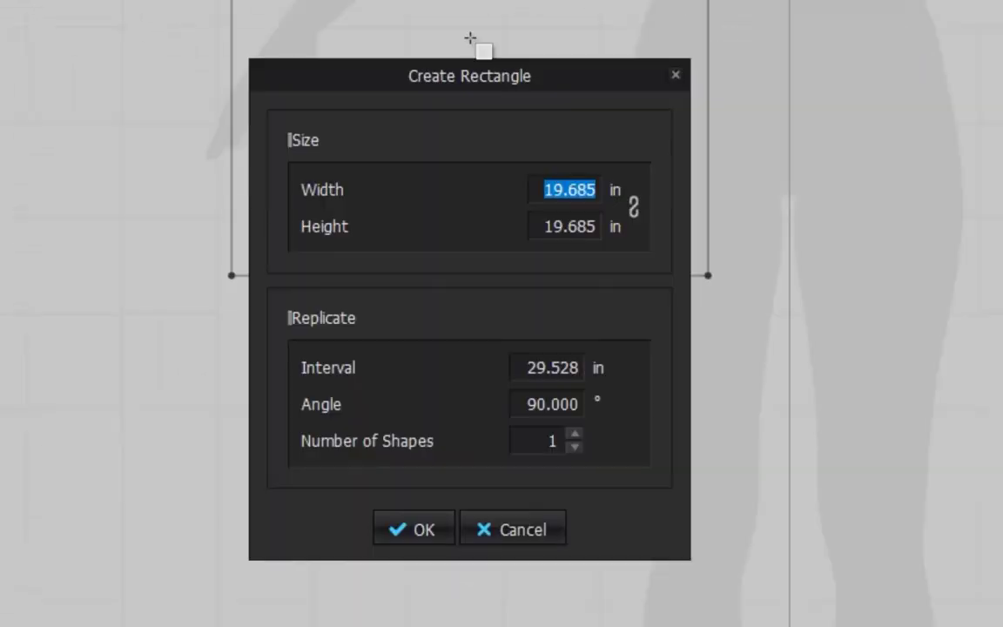
{"action": "type", "text": "1"}
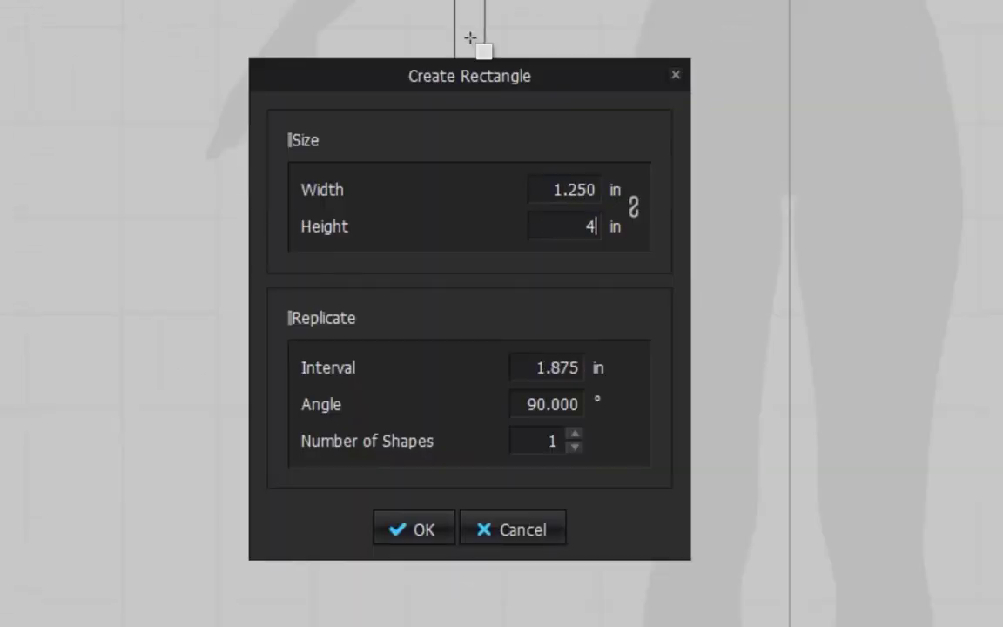
{"action": "key", "text": "Return"}
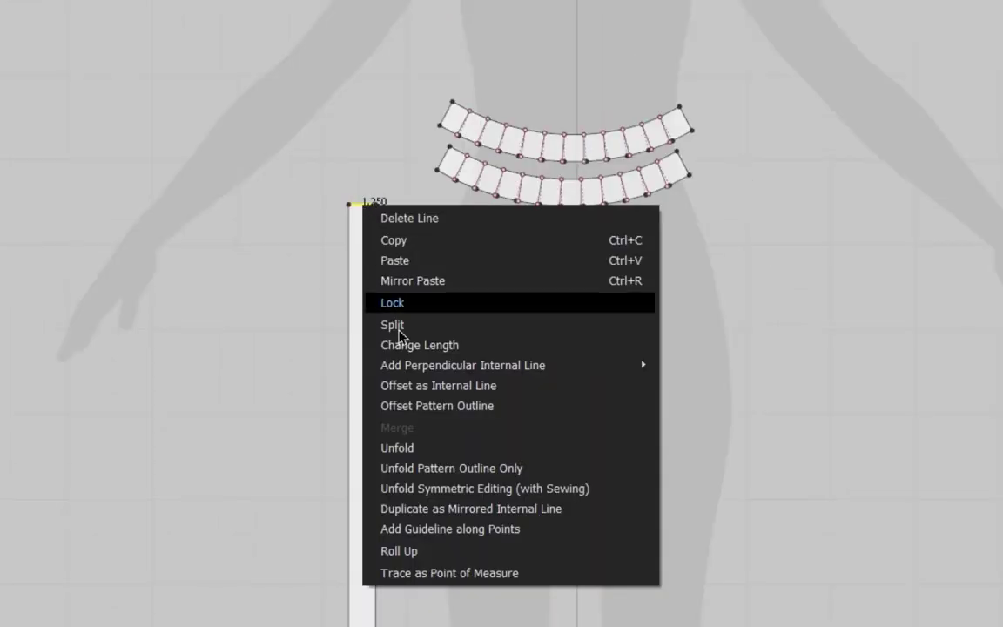
Set up Offset as Internal Line from the strip's top edge with 9 offsets, individual distances and 5 in for the first.
{"action": "left_click", "coordinate": [420, 387]}
{"action": "left_click_drag", "start_coordinate": [420, 319], "coordinate": [554, 299]}
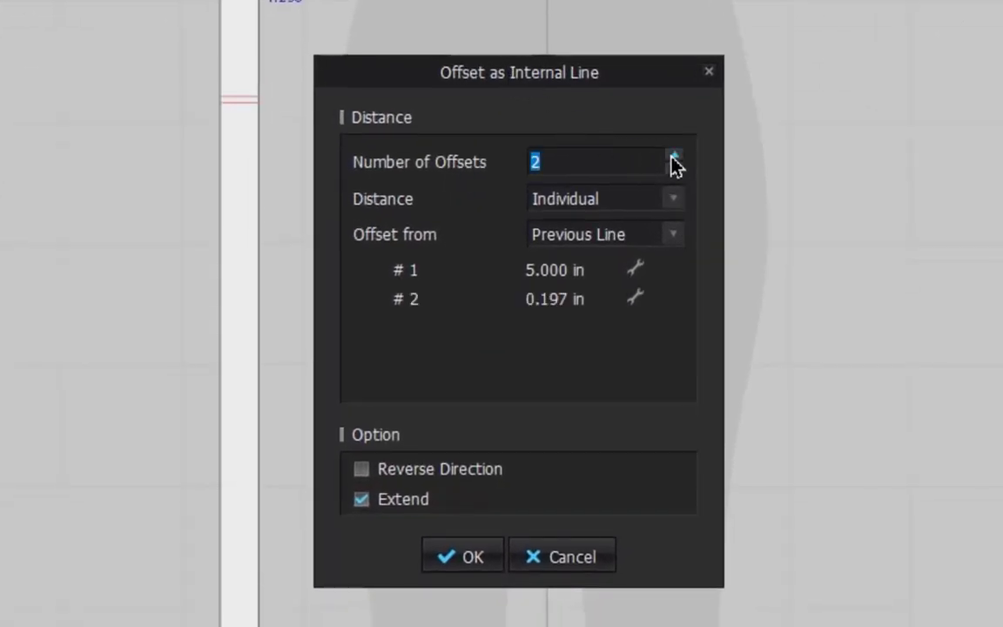
{"action": "left_click", "coordinate": [674, 158]}
{"action": "left_click", "coordinate": [674, 158]}
{"action": "left_click", "coordinate": [675, 158]}
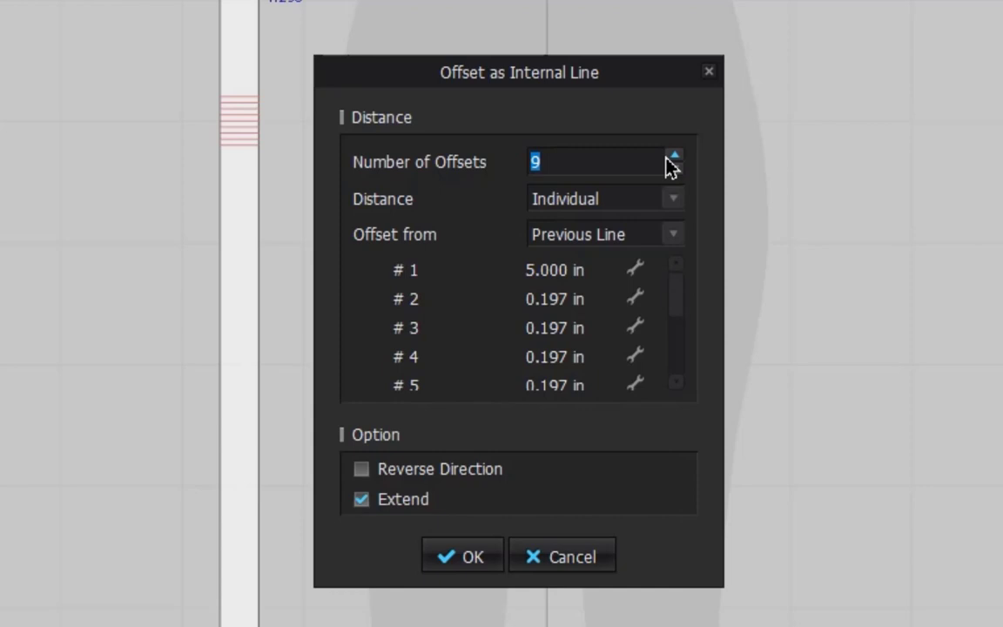
{"action": "left_click", "coordinate": [675, 201]}
{"action": "left_click", "coordinate": [674, 201]}
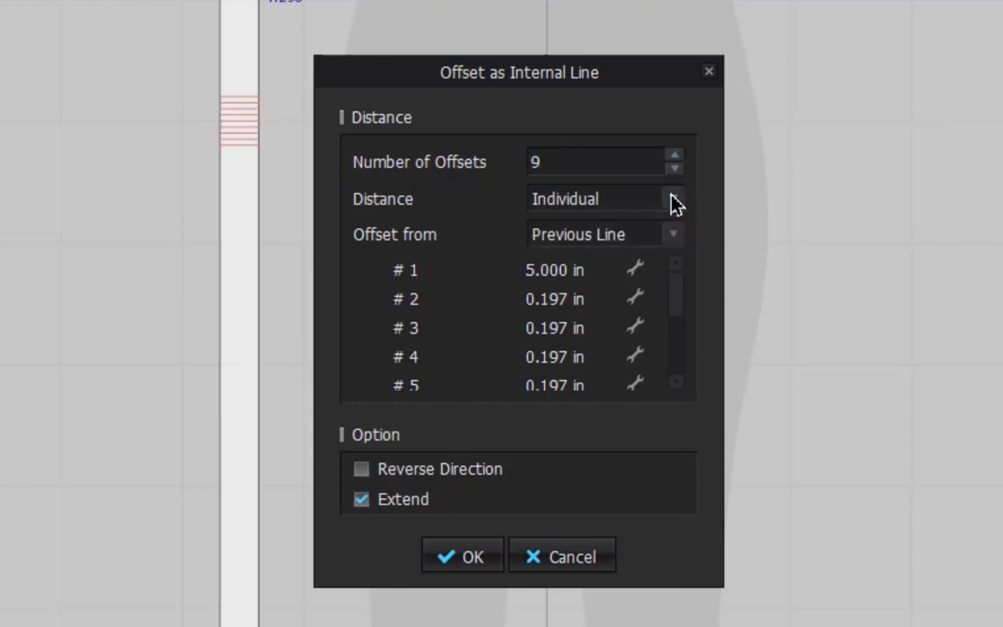
Set the distances of offsets 2, 3 and 4 to 1.25 in, 6 in and 1.25 in.
{"action": "left_click", "coordinate": [555, 306]}
{"action": "type", "text": "1"}
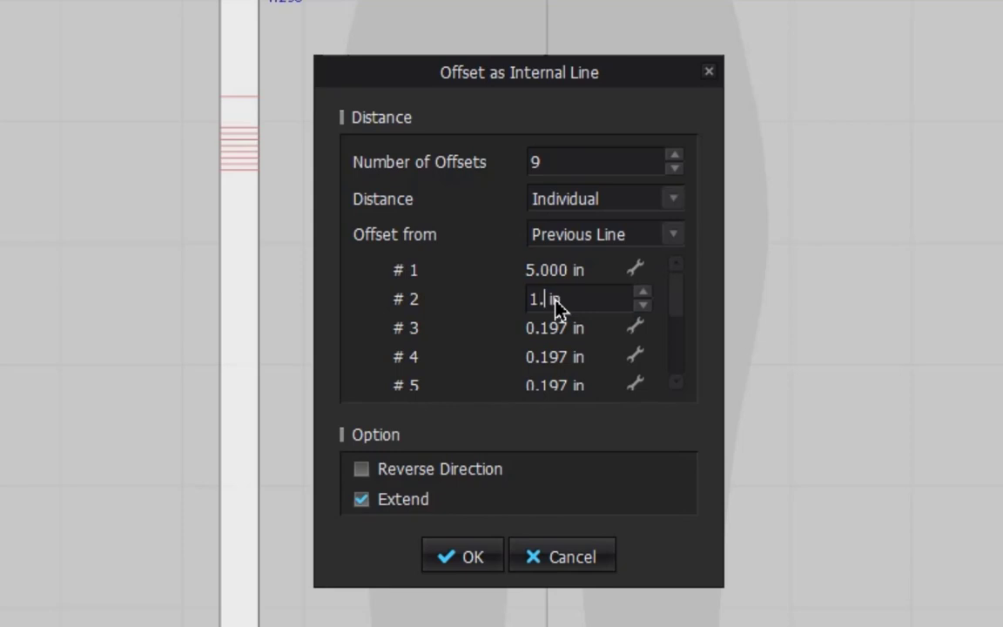
{"action": "key", "text": "Return"}
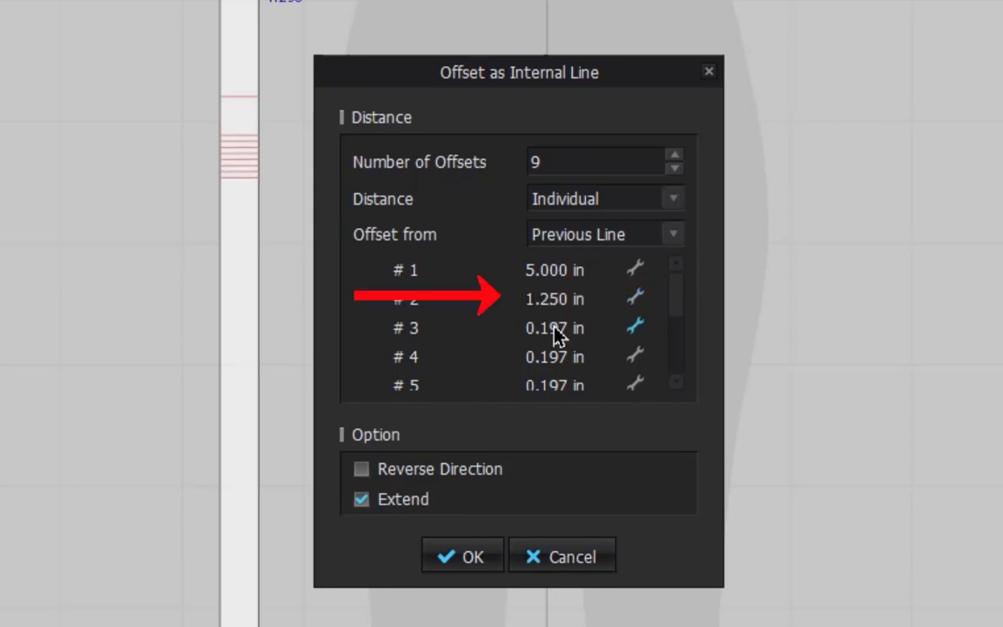
{"action": "left_click", "coordinate": [551, 327]}
{"action": "type", "text": "6"}
{"action": "key", "text": "Return"}
{"action": "left_click", "coordinate": [566, 359]}
{"action": "type", "text": "1.25"}
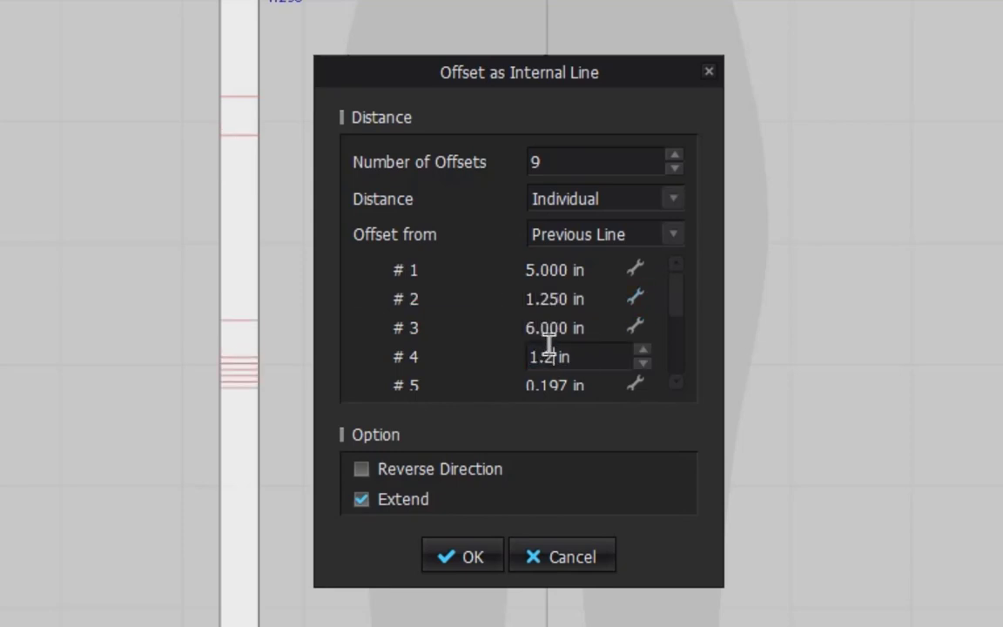
{"action": "key", "text": "Return"}
Set the distances of offsets 5, 6 and 7 to 8 in, 1.25 in and 8 in.
{"action": "left_click", "coordinate": [554, 386]}
{"action": "type", "text": "8"}
{"action": "key", "text": "Return"}
{"action": "scroll", "coordinate": [682, 335], "scroll_direction": "down", "scroll_amount": 1}
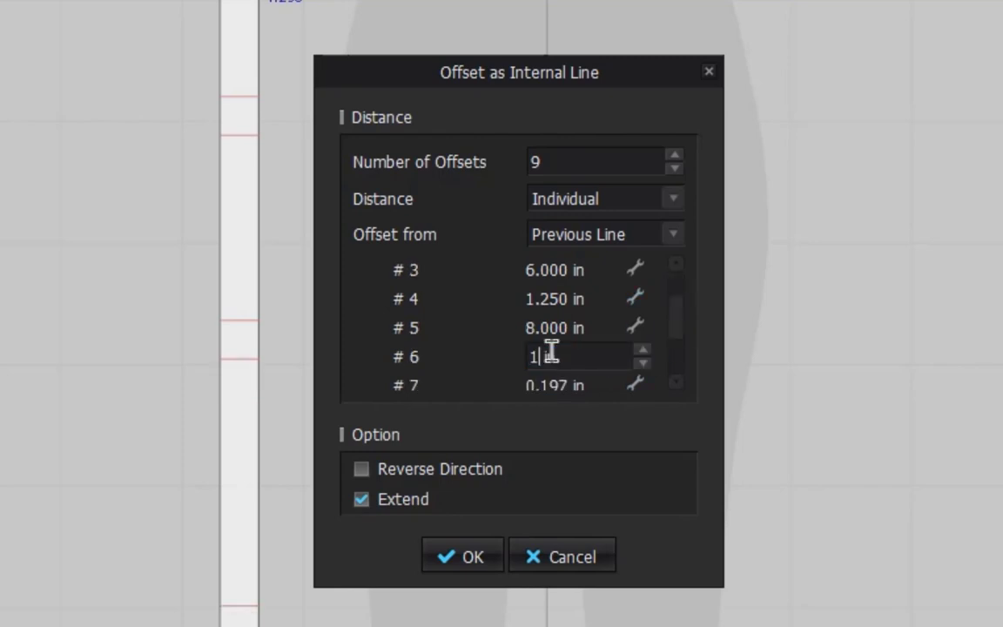
{"action": "left_click", "coordinate": [551, 348]}
{"action": "type", "text": "1.25"}
{"action": "key", "text": "Return"}
{"action": "scroll", "coordinate": [597, 355], "scroll_direction": "down", "scroll_amount": 1}
{"action": "type", "text": "8"}
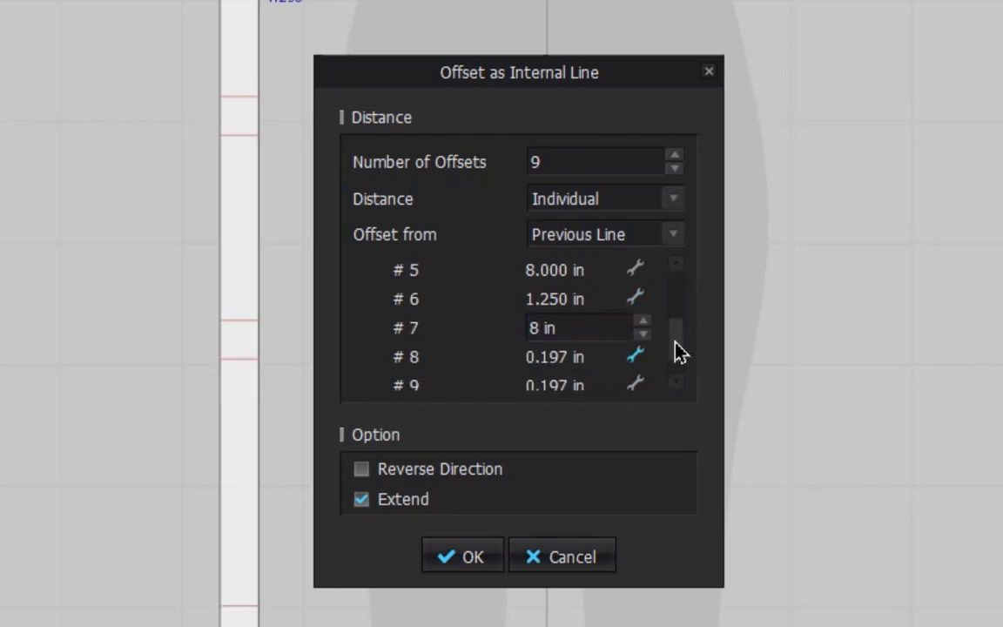
{"action": "key", "text": "Return"}
Set offset 8 to 1.25 in and offset 9 to 6.75 in, and create the internal lines on the strip.
{"action": "left_click", "coordinate": [557, 355]}
{"action": "type", "text": "1.25"}
{"action": "key", "text": "Return"}
{"action": "scroll", "coordinate": [554, 383], "scroll_direction": "down", "scroll_amount": 1}
{"action": "left_click", "coordinate": [554, 383]}
{"action": "type", "text": "6"}
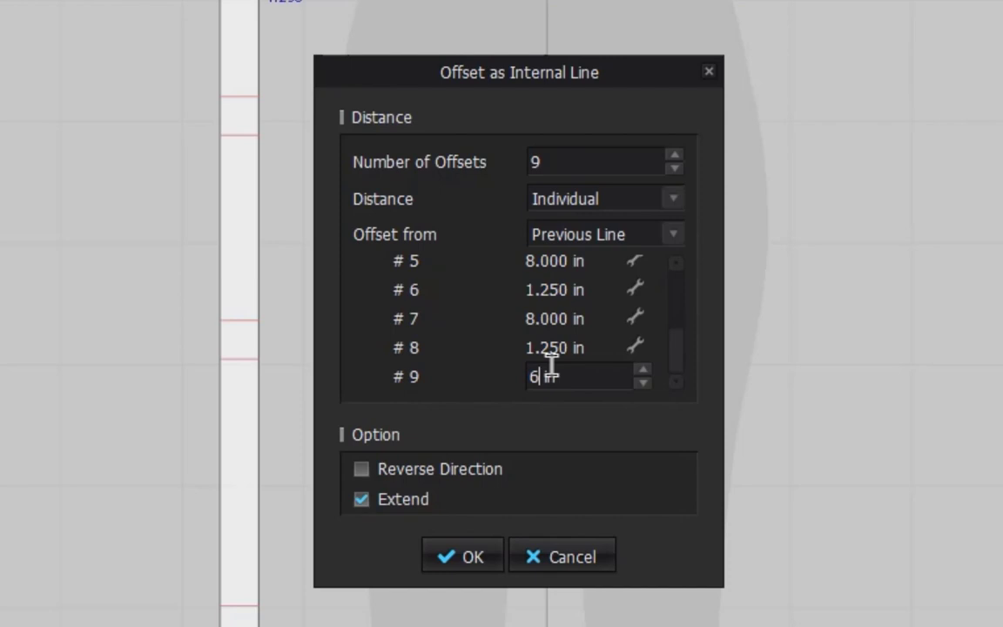
{"action": "type", "text": ".75"}
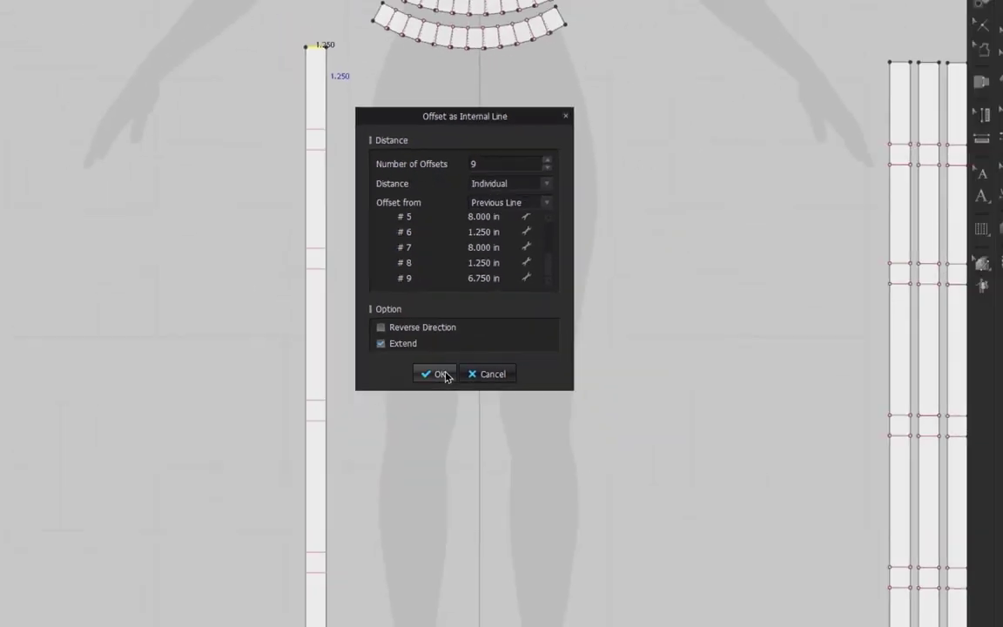
{"action": "left_click", "coordinate": [474, 556]}
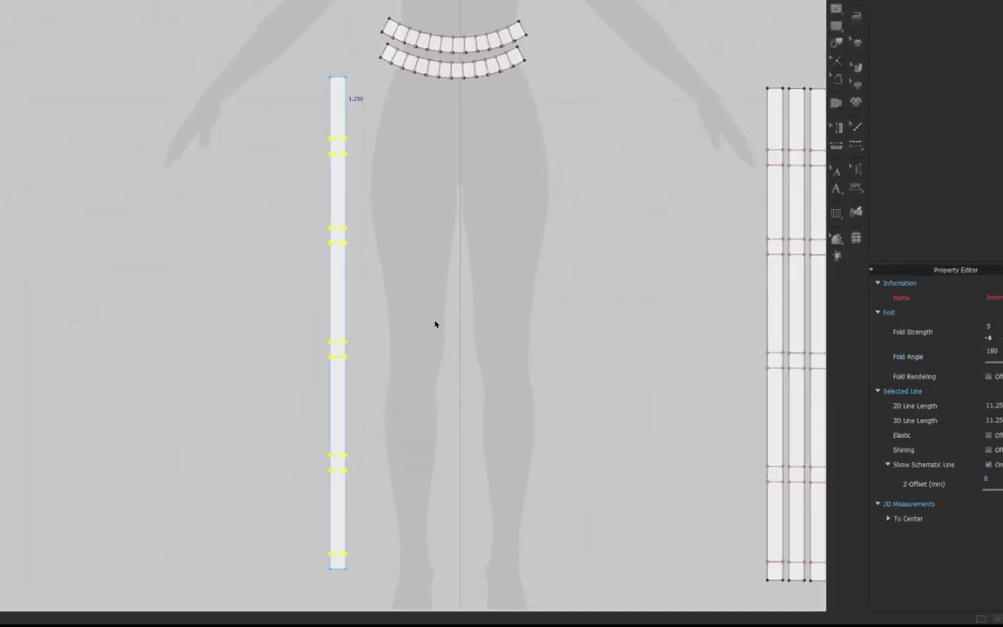
Paste 11 copies of the marked strip in a row at a 1.755 in interval.
{"action": "right_click", "coordinate": [336, 325]}
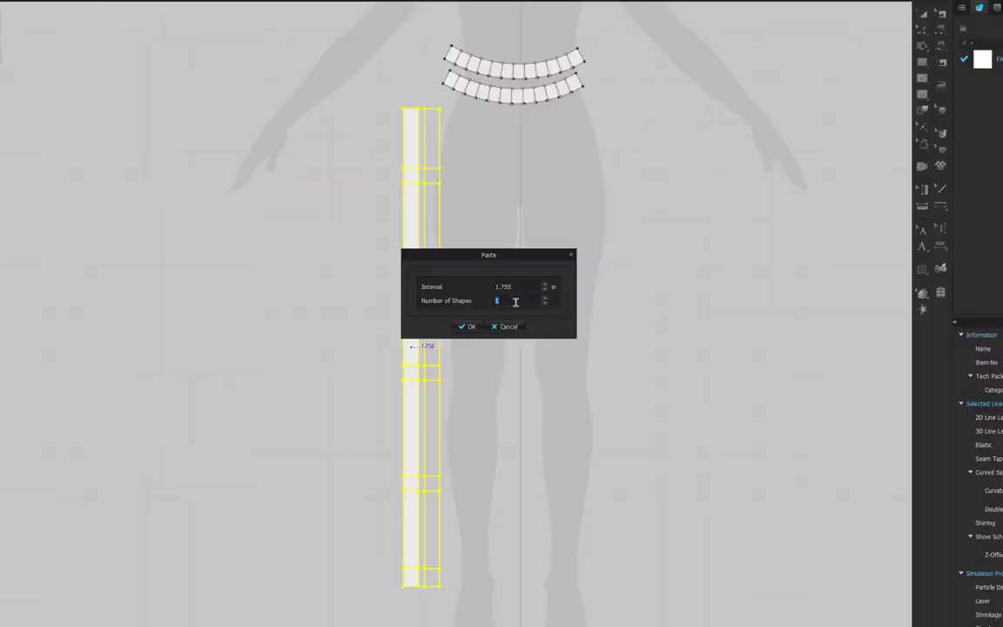
{"action": "type", "text": "1"}
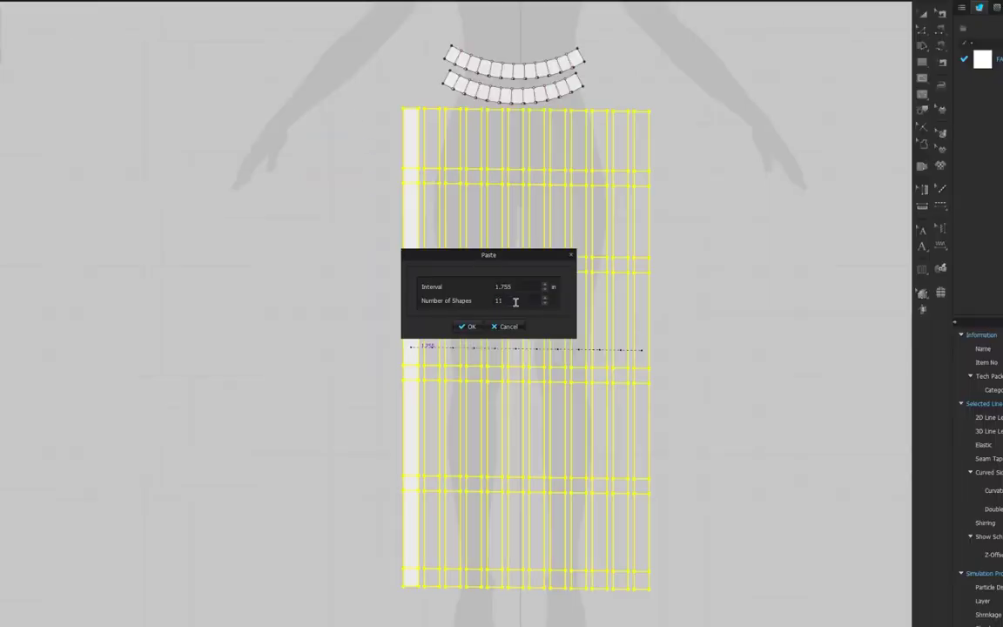
{"action": "key", "text": "Return"}
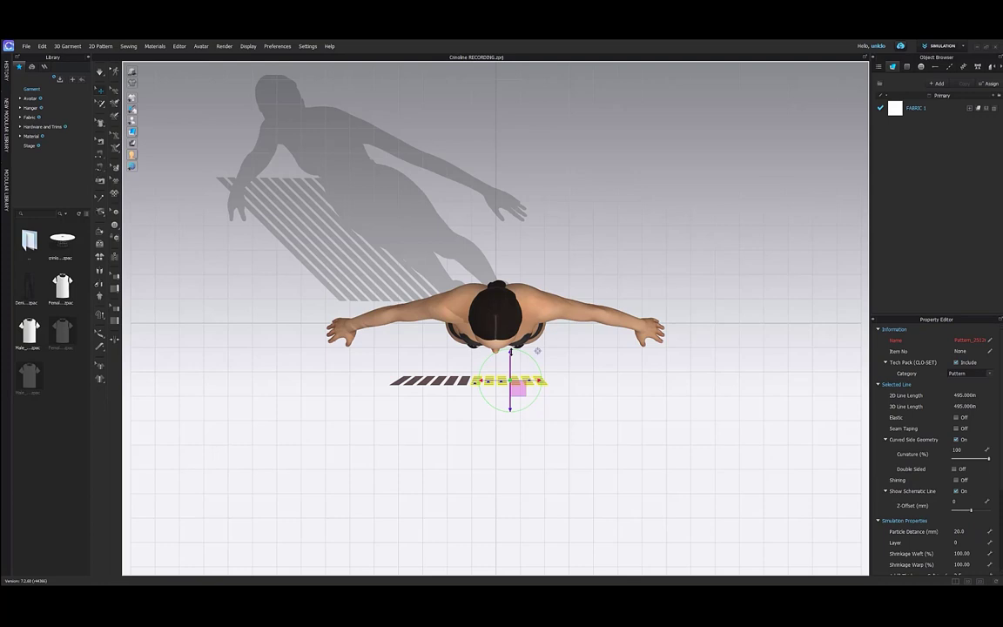
Move the selected strips away from the front row in 3D and sew the back strips' top edges to the waistband segments.
{"action": "left_click_drag", "start_coordinate": [511, 352], "coordinate": [511, 232]}
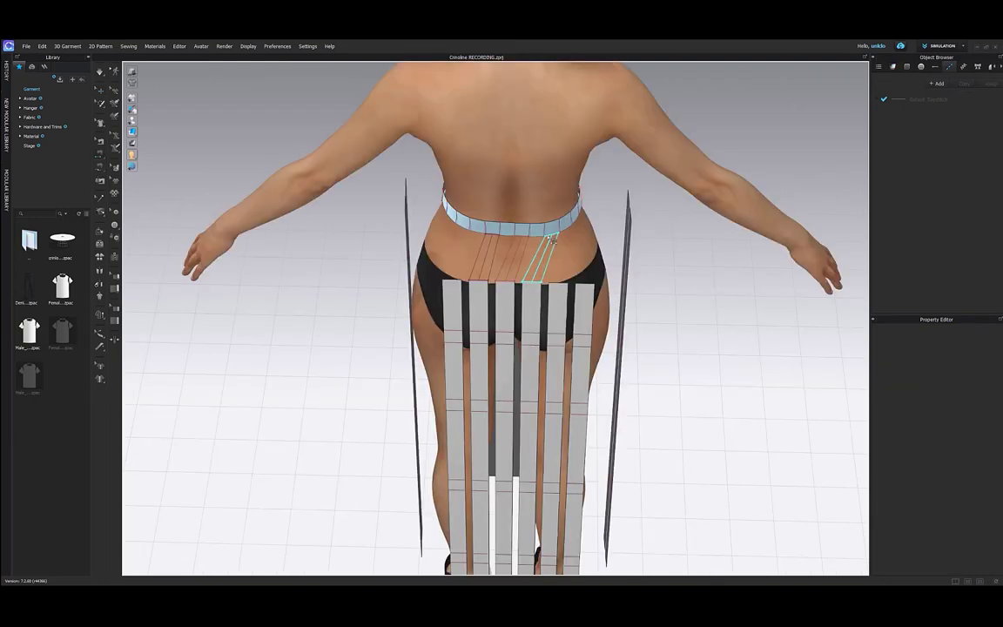
{"action": "left_click", "coordinate": [558, 287]}
{"action": "left_click", "coordinate": [580, 227]}
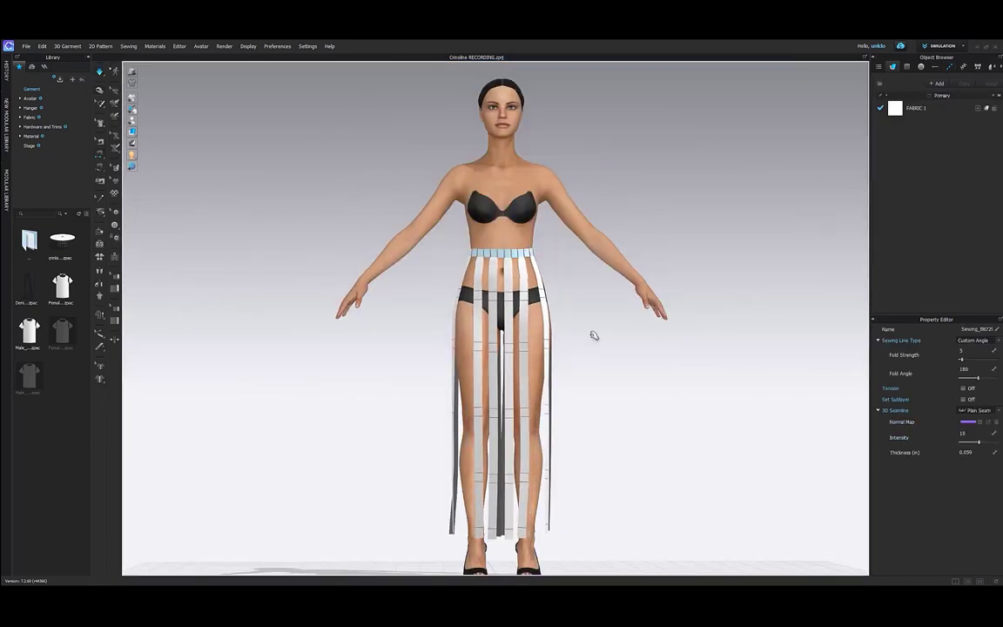
Select all the strips and freeze them together with the waistband.
{"action": "key", "text": "ctrl+a"}
{"action": "right_click", "coordinate": [523, 449]}
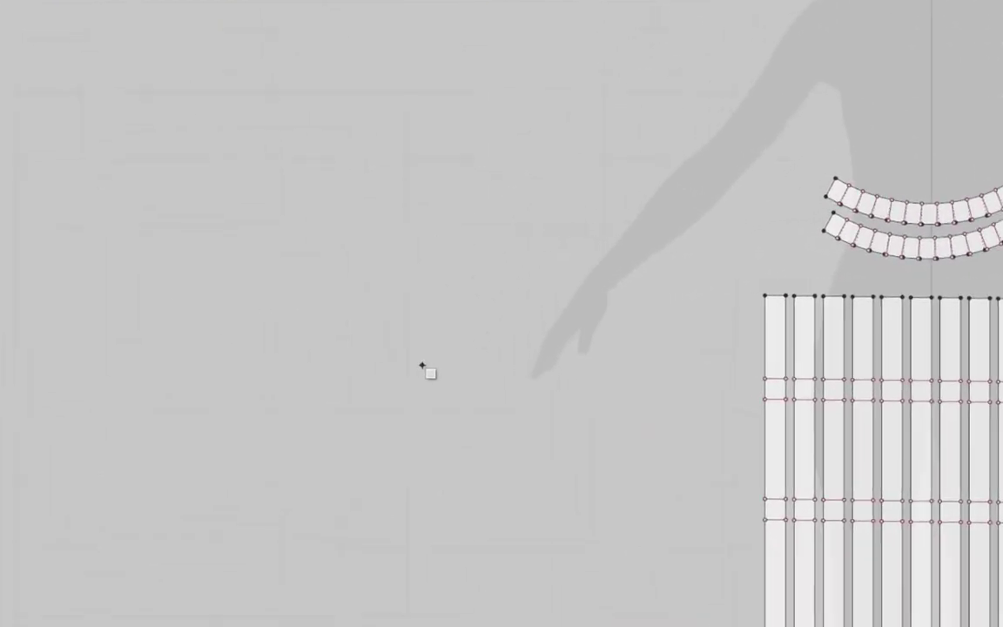
Create a rectangular pattern 25.5 in wide and 1.25 in high for the first horizontal band.
{"action": "left_click", "coordinate": [374, 308]}
{"action": "type", "text": "25.5"}
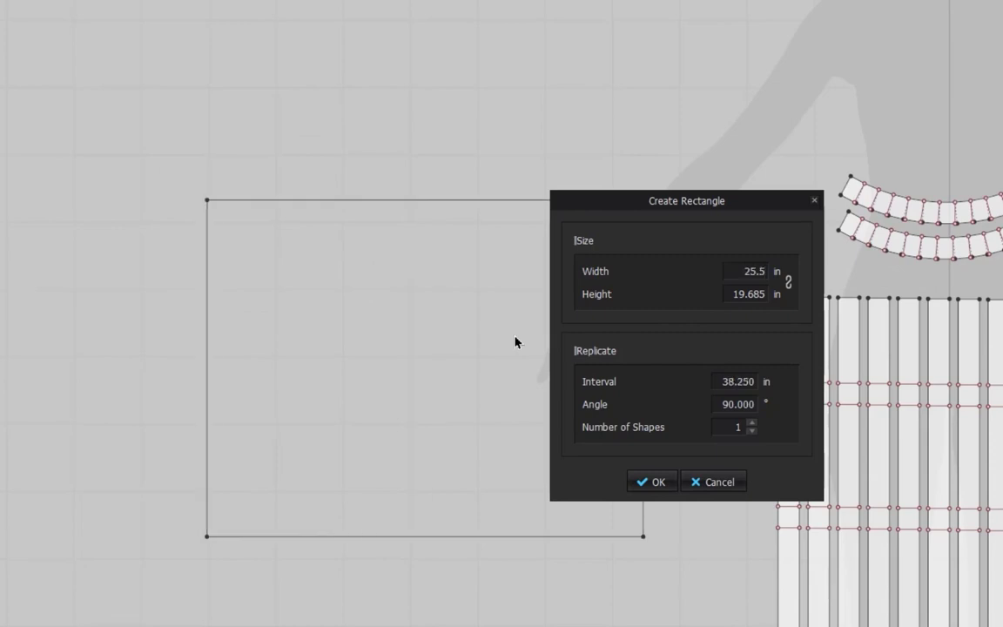
{"action": "key", "text": "Tab"}
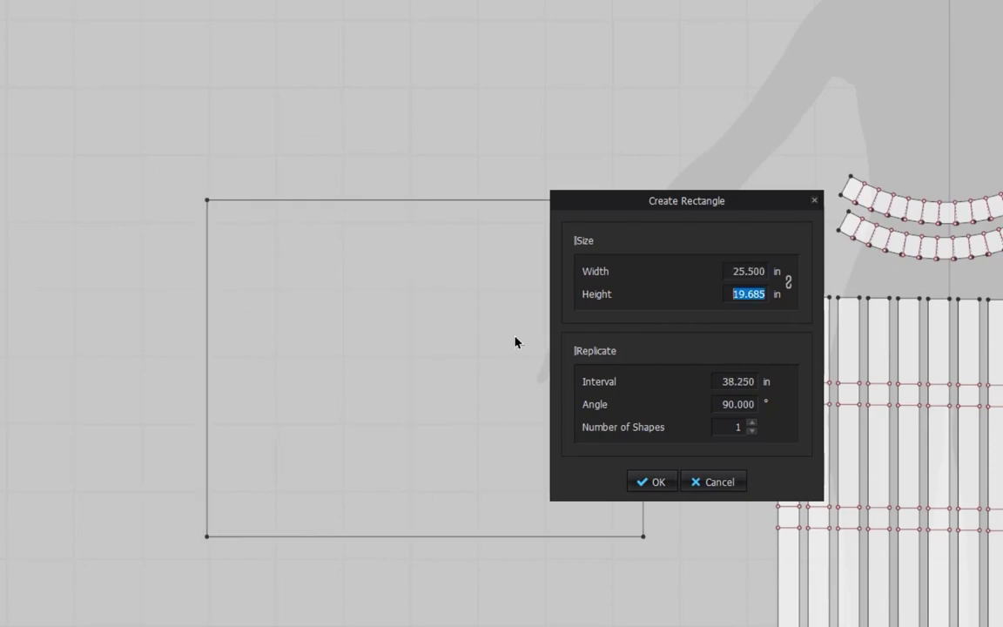
{"action": "type", "text": "1.25"}
{"action": "key", "text": "Return"}
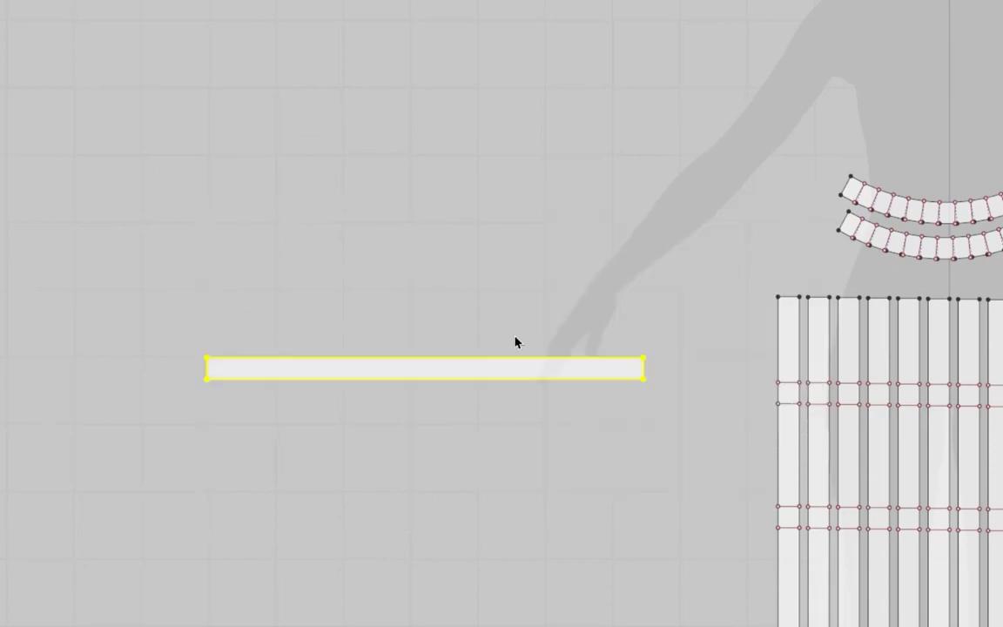
Add internal lines along the whole band, offset from its left edge by individual distances alternating 3 in and 1.25 in.
{"action": "left_click", "coordinate": [208, 370]}
{"action": "right_click", "coordinate": [209, 368]}
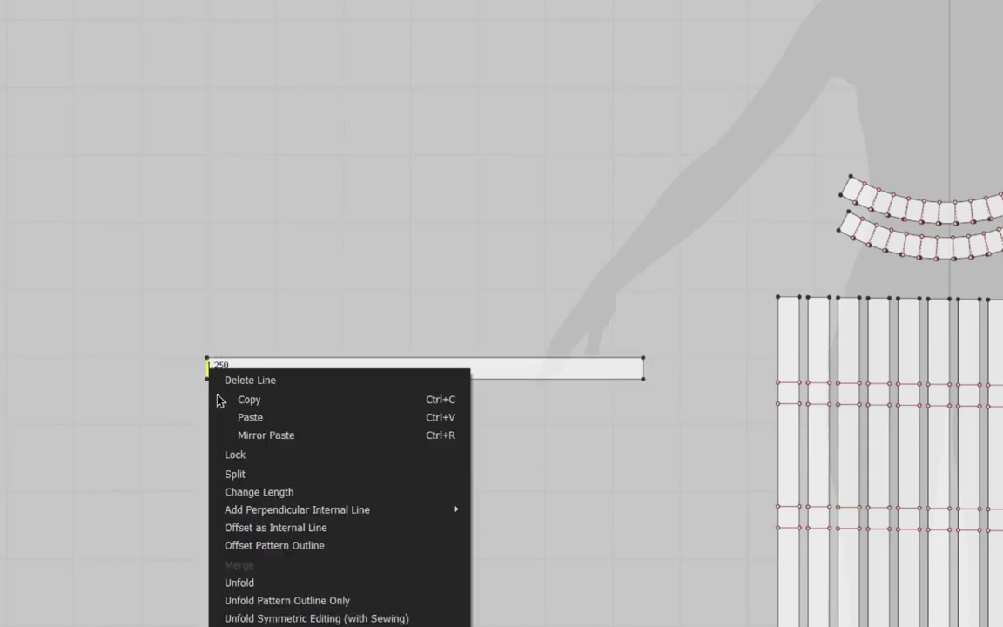
{"action": "left_click", "coordinate": [287, 527]}
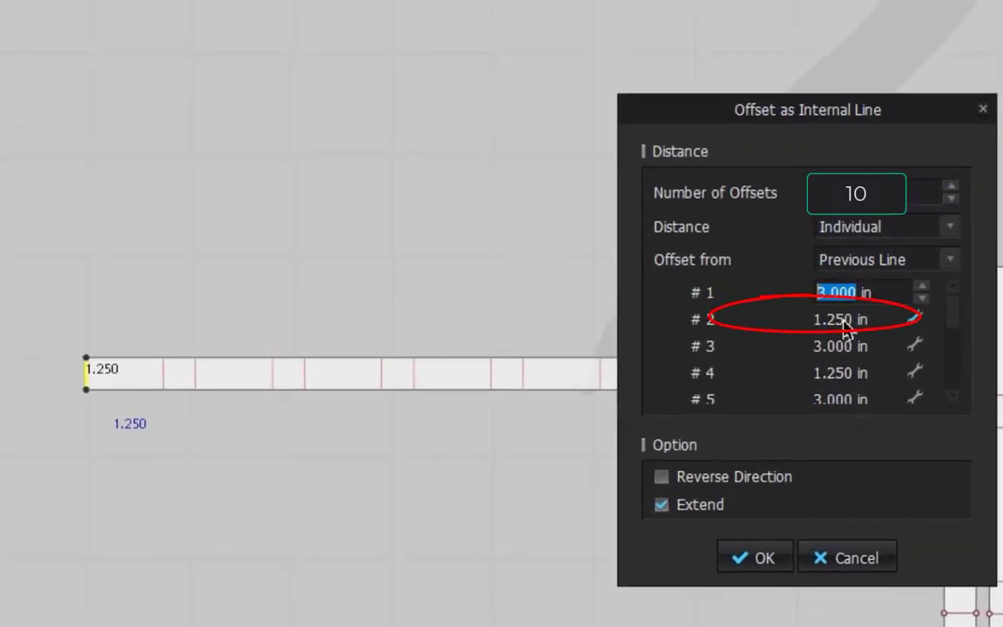
{"action": "left_click", "coordinate": [842, 320]}
{"action": "left_click", "coordinate": [841, 374]}
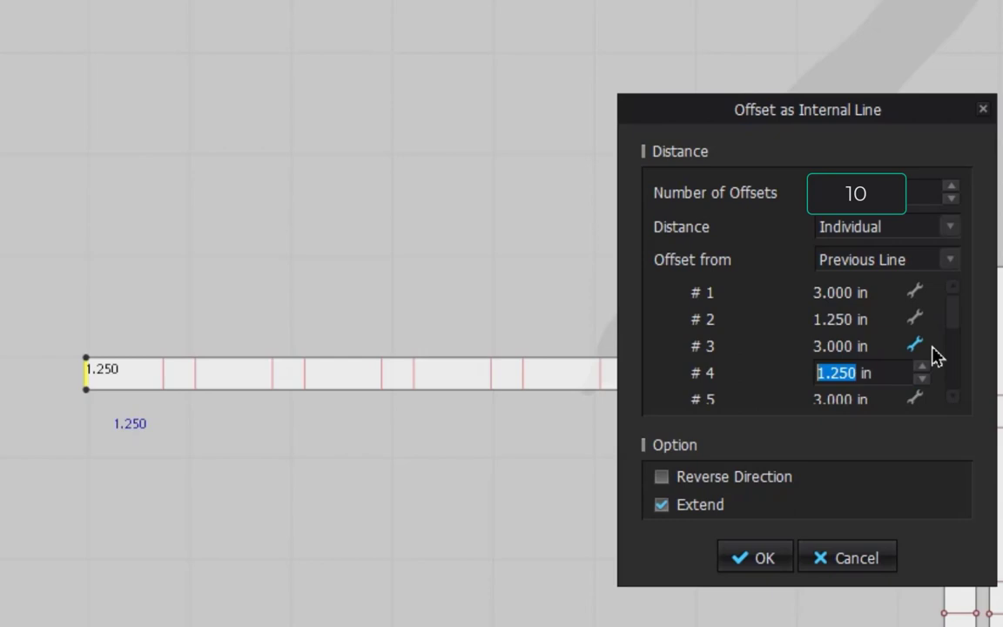
{"action": "left_click_drag", "start_coordinate": [957, 321], "coordinate": [934, 396]}
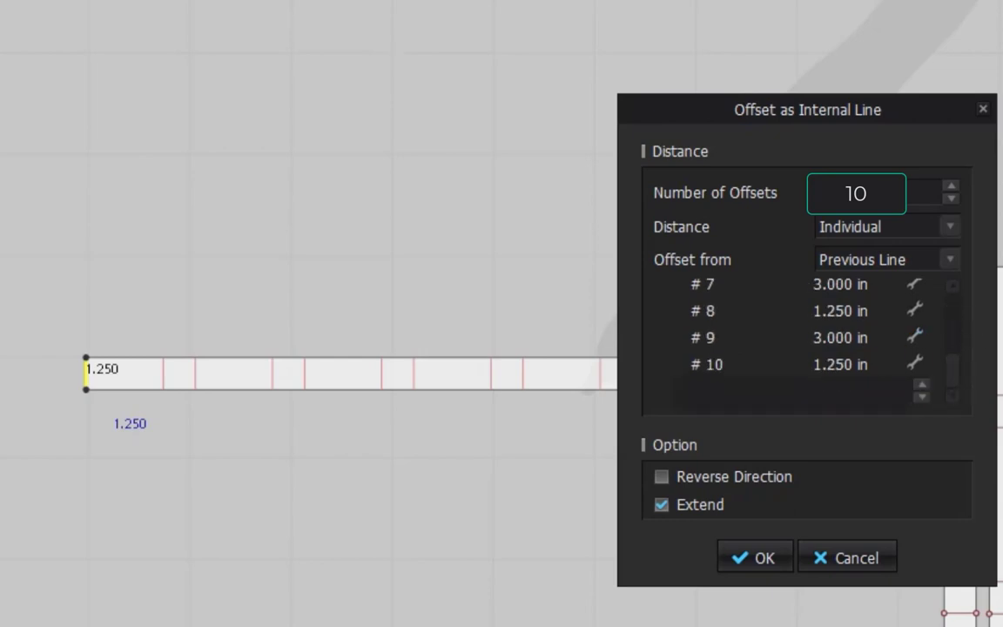
{"action": "left_click", "coordinate": [766, 562]}
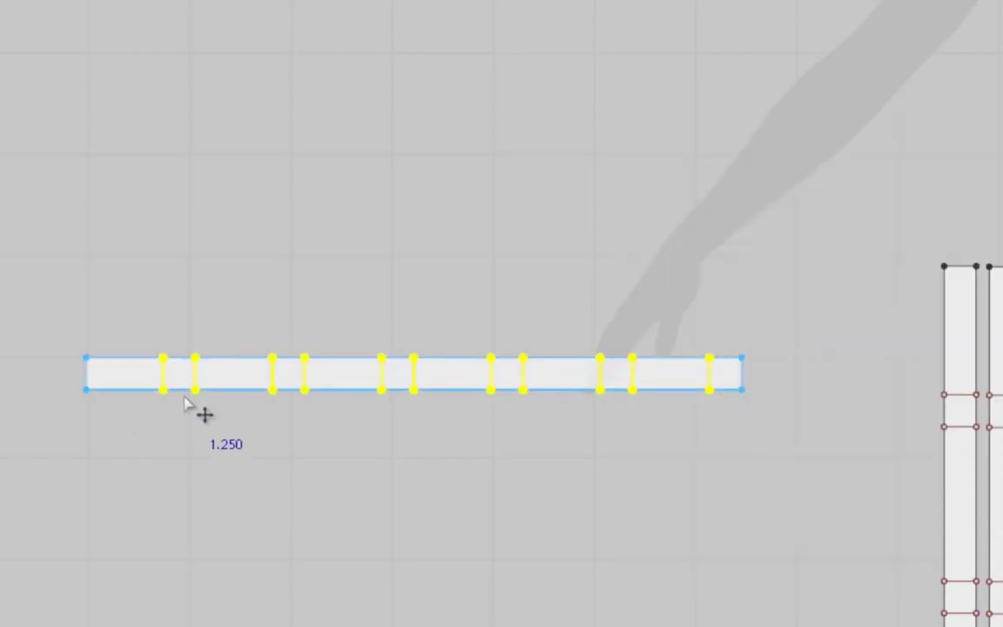
Add points where the internal lines meet the band's long lower edge.
{"action": "left_click", "coordinate": [226, 391]}
{"action": "right_click", "coordinate": [227, 391]}
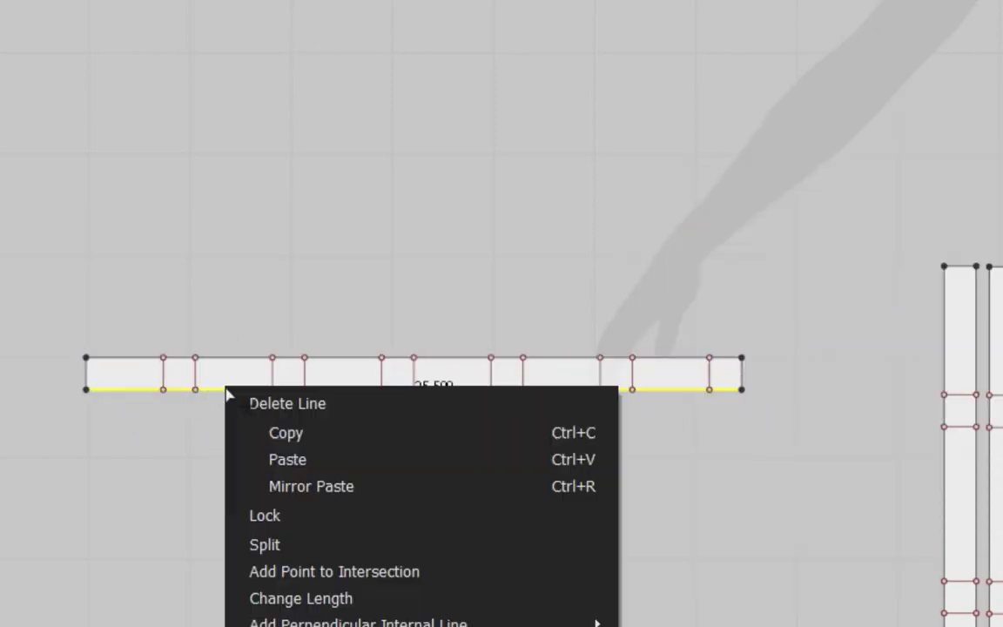
{"action": "left_click", "coordinate": [295, 570]}
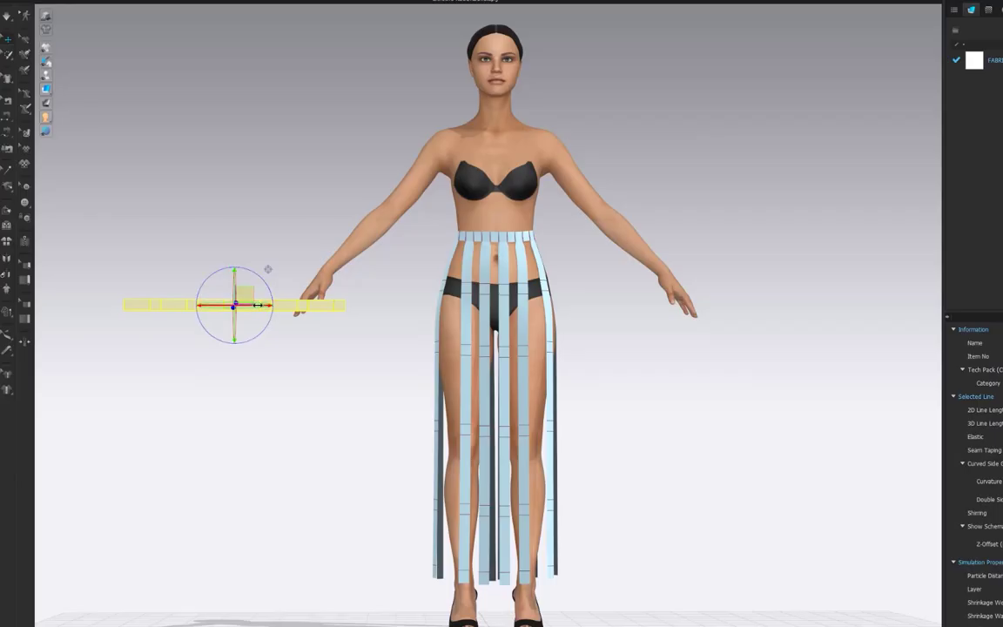
Move the band in front of the avatar and sew two of its marked segments to the hip-level internal lines of the centre-front strips.
{"action": "left_click_drag", "start_coordinate": [235, 291], "coordinate": [507, 306]}
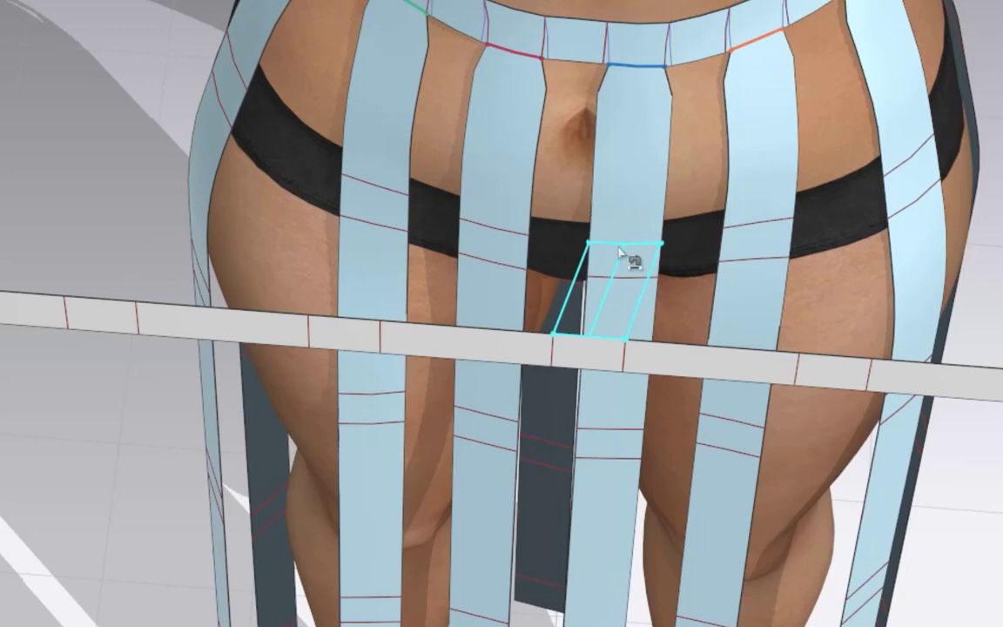
{"action": "left_click", "coordinate": [592, 371]}
{"action": "left_click", "coordinate": [627, 278]}
{"action": "left_click", "coordinate": [345, 318]}
{"action": "left_click", "coordinate": [511, 232]}
{"action": "left_click", "coordinate": [345, 350]}
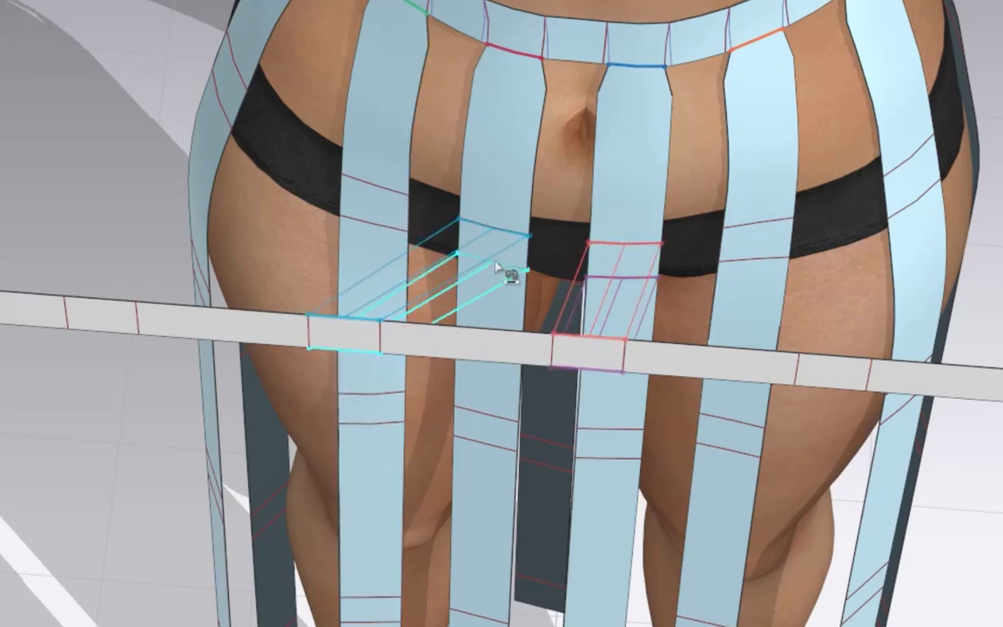
{"action": "left_click", "coordinate": [495, 265]}
Sew the front band's next marked segments on either side to the hip-level internal lines of the neighbouring strips.
{"action": "left_click", "coordinate": [100, 300]}
{"action": "left_click", "coordinate": [391, 202]}
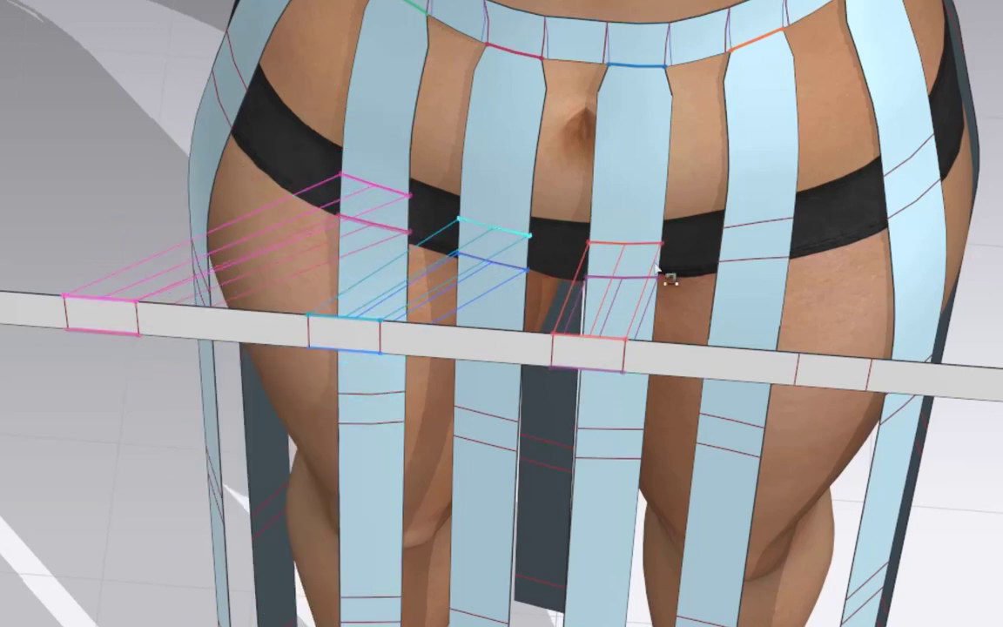
{"action": "left_click", "coordinate": [834, 359]}
{"action": "left_click", "coordinate": [744, 246]}
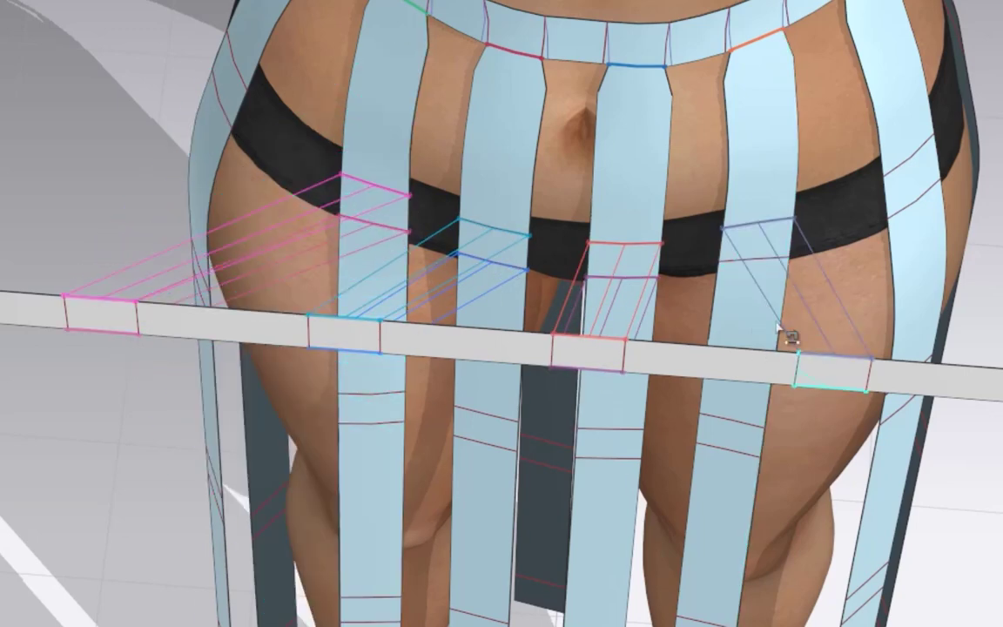
{"action": "left_click", "coordinate": [899, 174]}
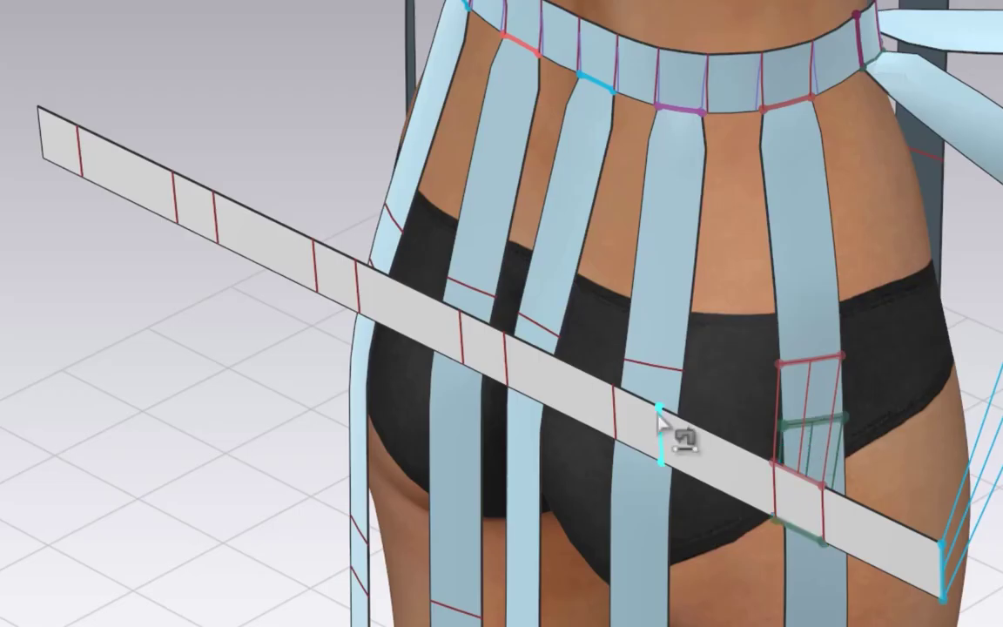
Sew the upper edges of the back band's marked segments to the hip-level internal lines of the back strips.
{"action": "left_click", "coordinate": [648, 402]}
{"action": "left_click", "coordinate": [656, 372]}
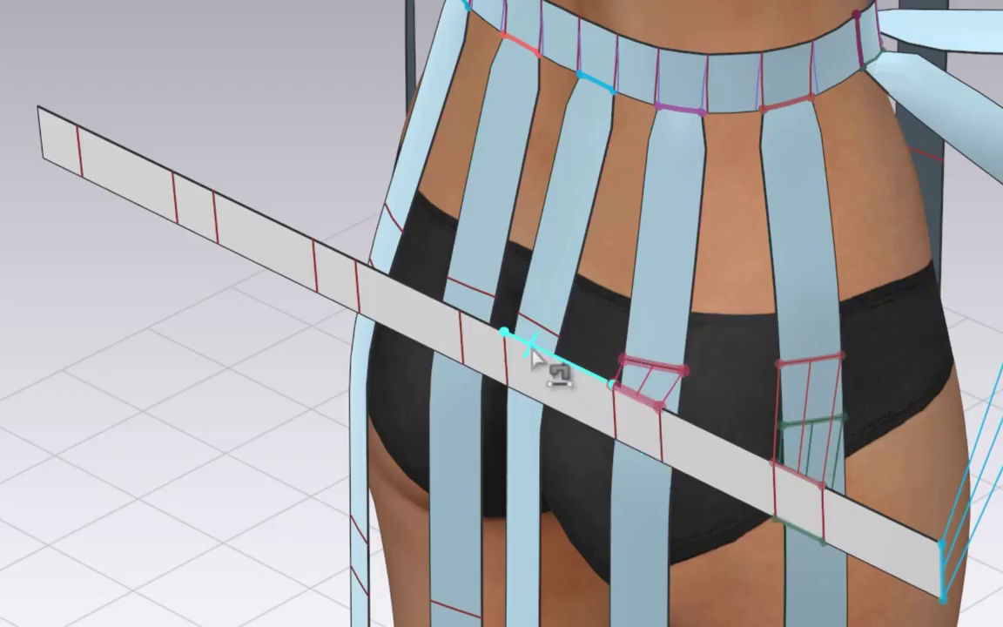
{"action": "left_click", "coordinate": [535, 348]}
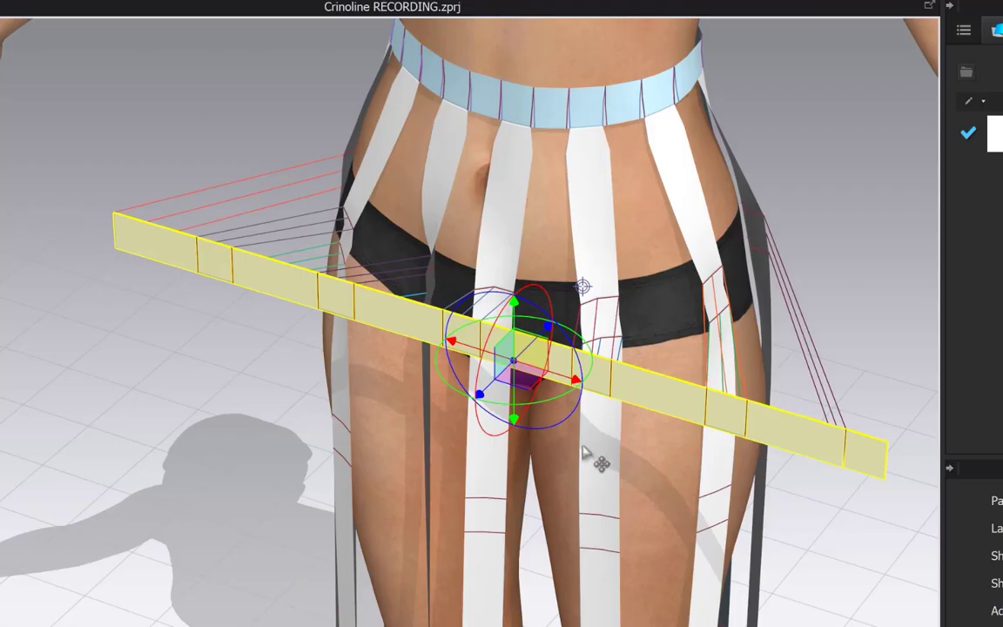
Strengthen the front hip band and simulate it with a pressure of 18.
{"action": "right_click", "coordinate": [517, 362]}
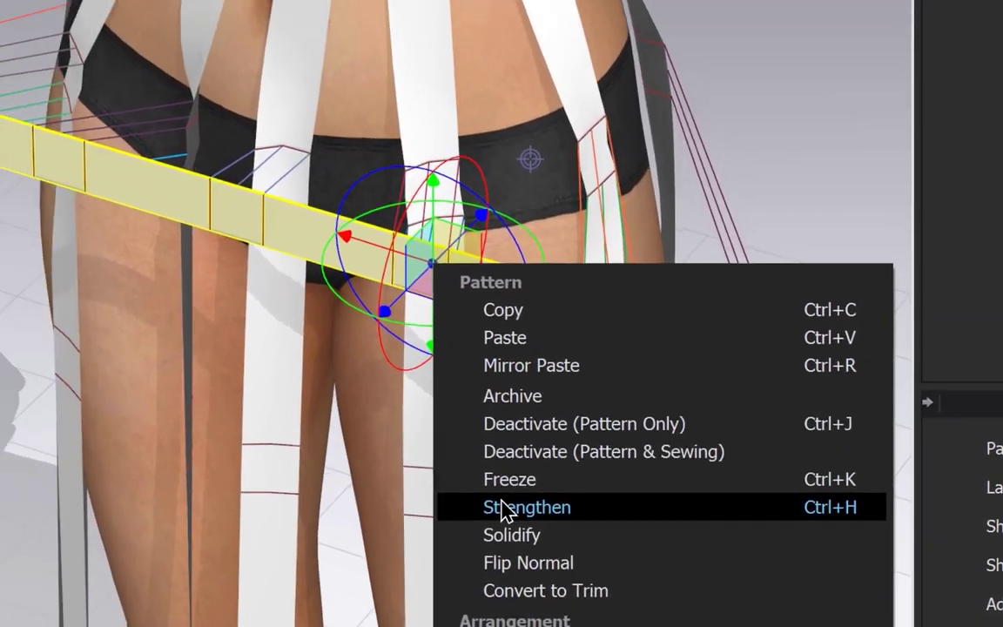
{"action": "left_click", "coordinate": [503, 509]}
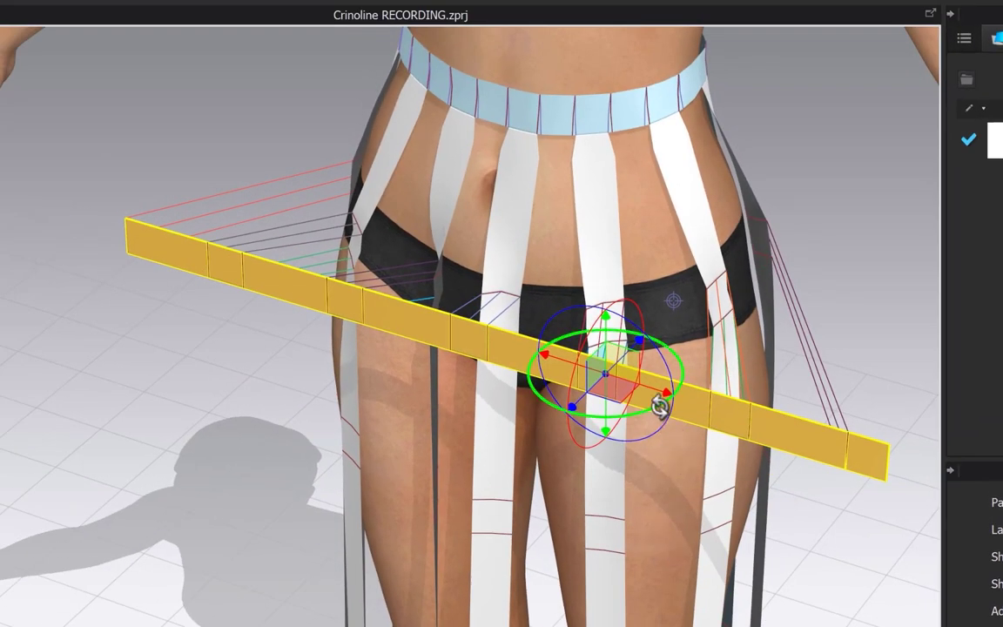
{"action": "key", "text": "space"}
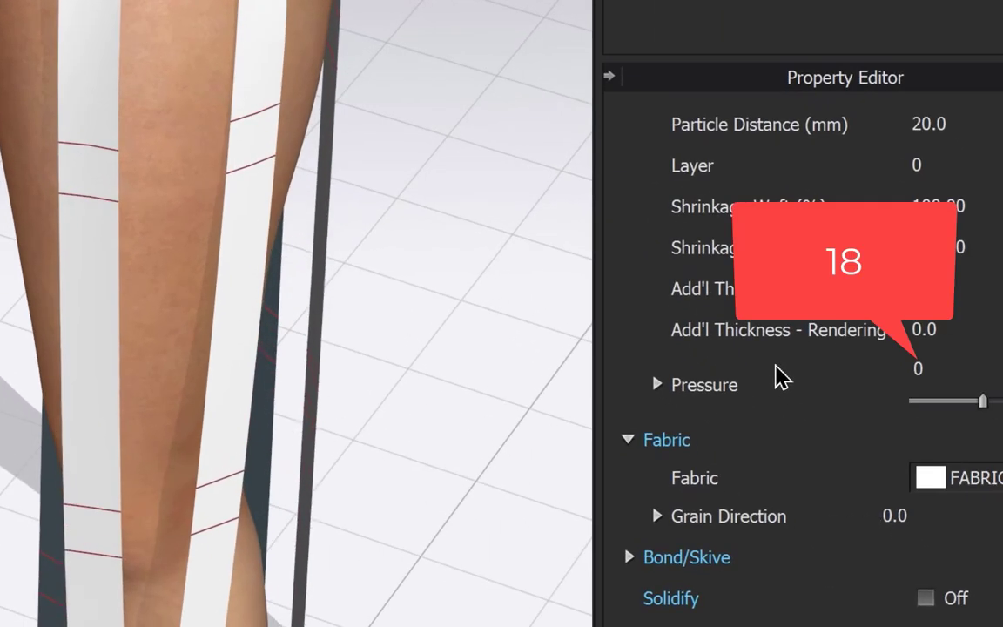
{"action": "left_click", "coordinate": [922, 369]}
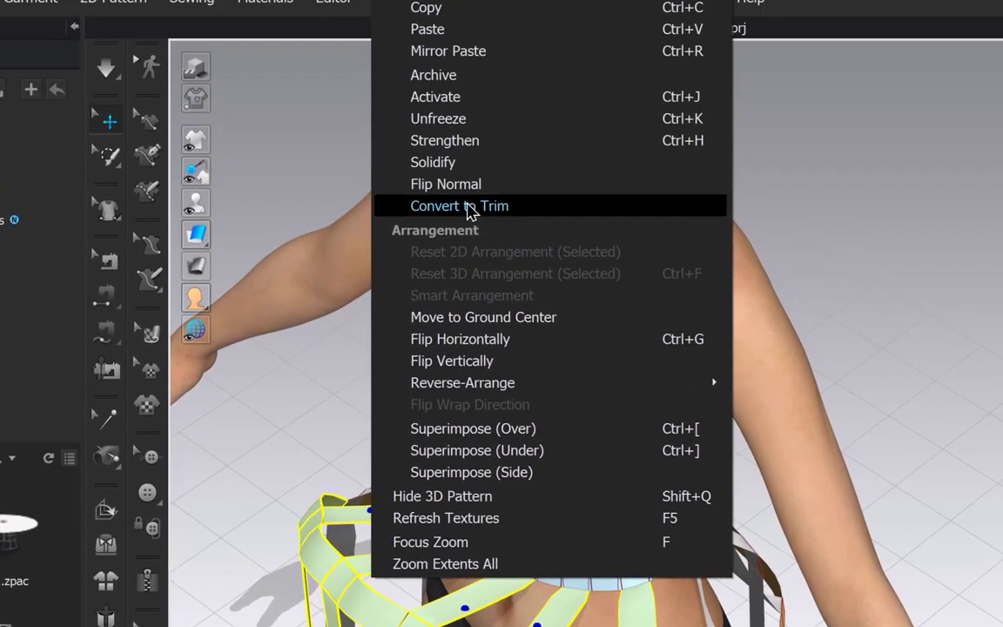
Unfreeze the selected vertical strips and hip band on the avatar.
{"action": "left_click", "coordinate": [459, 118]}
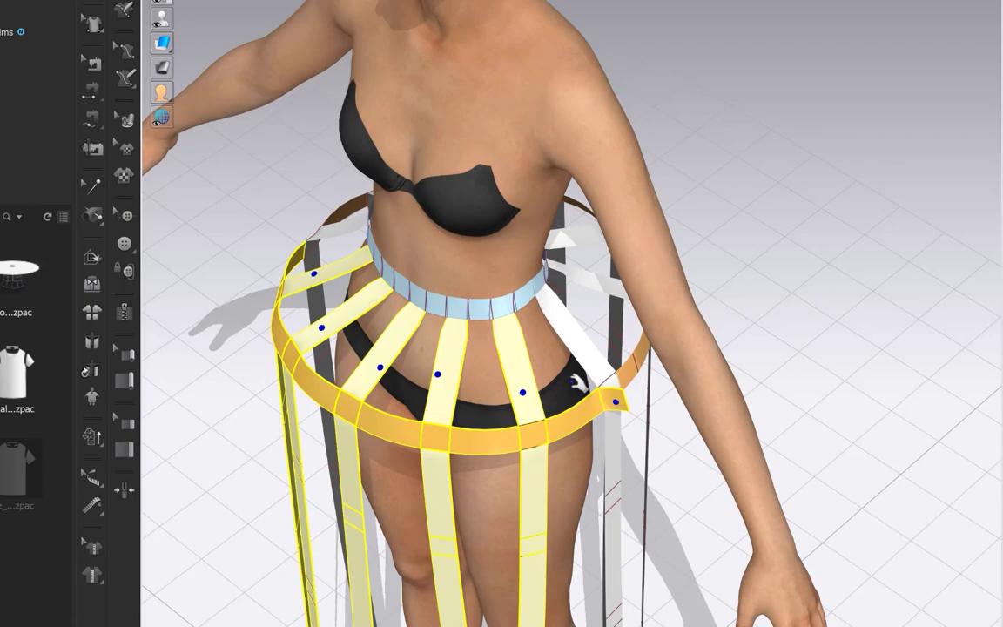
{"action": "right_click_drag", "start_coordinate": [578, 381], "coordinate": [638, 340]}
{"action": "scroll", "coordinate": [604, 361], "scroll_direction": "down", "scroll_amount": 3}
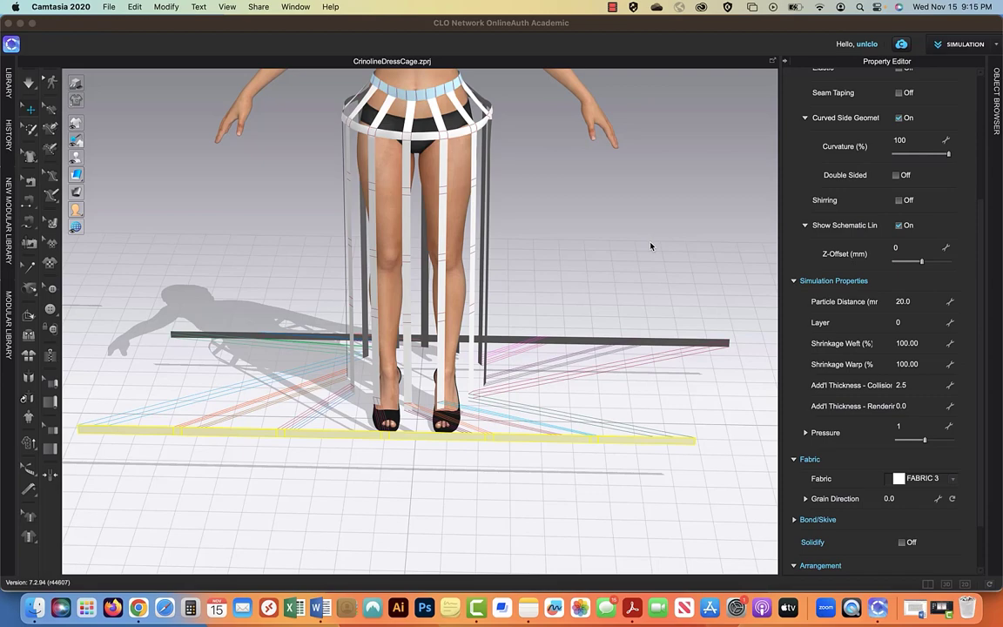
Create a rectangular pattern 24 in wide for another horizontal band.
{"action": "left_click", "coordinate": [628, 271]}
{"action": "scroll", "coordinate": [630, 271], "scroll_direction": "up", "scroll_amount": 5}
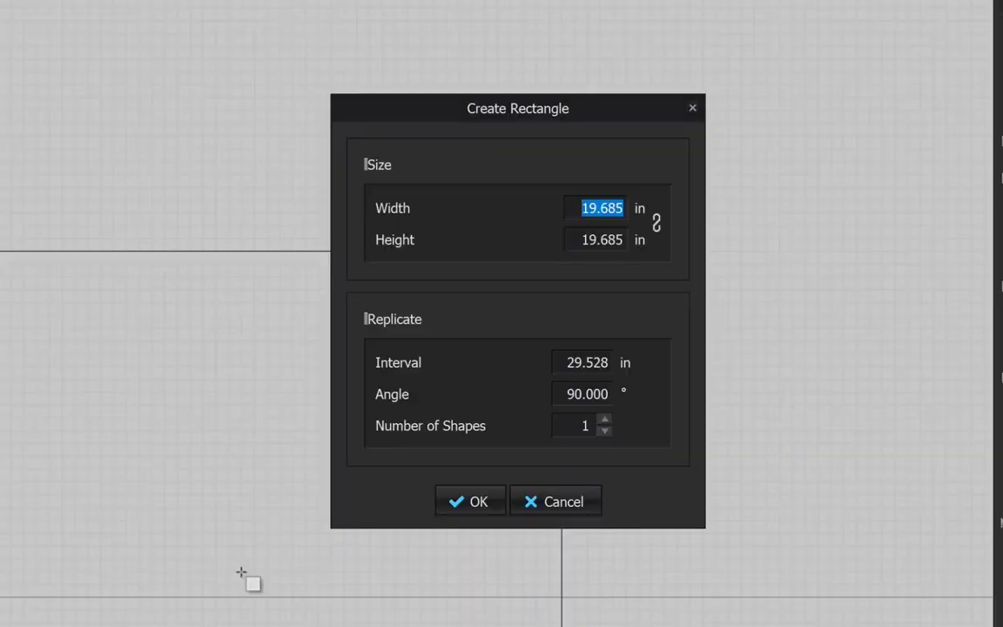
{"action": "type", "text": "24"}
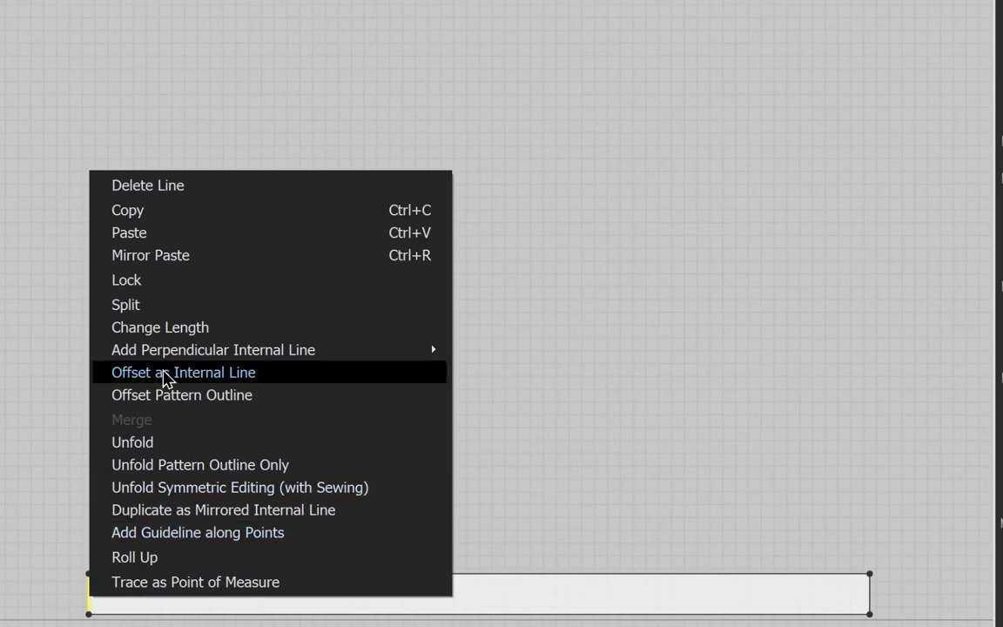
Offset internal lines from the 24 in band's left edge and add points where they meet its lower edge.
{"action": "left_click", "coordinate": [163, 376]}
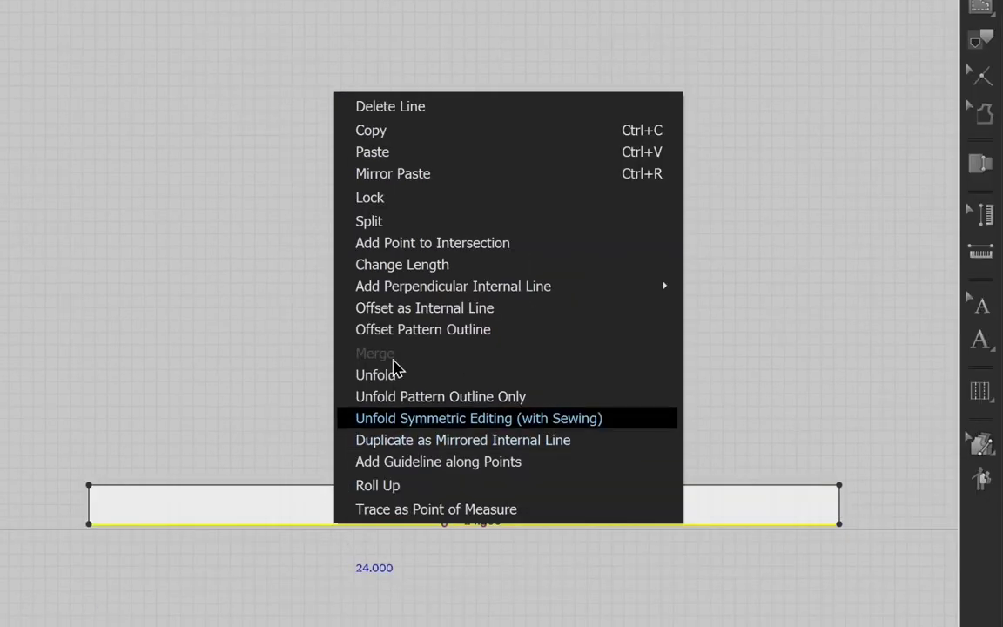
{"action": "left_click", "coordinate": [425, 245]}
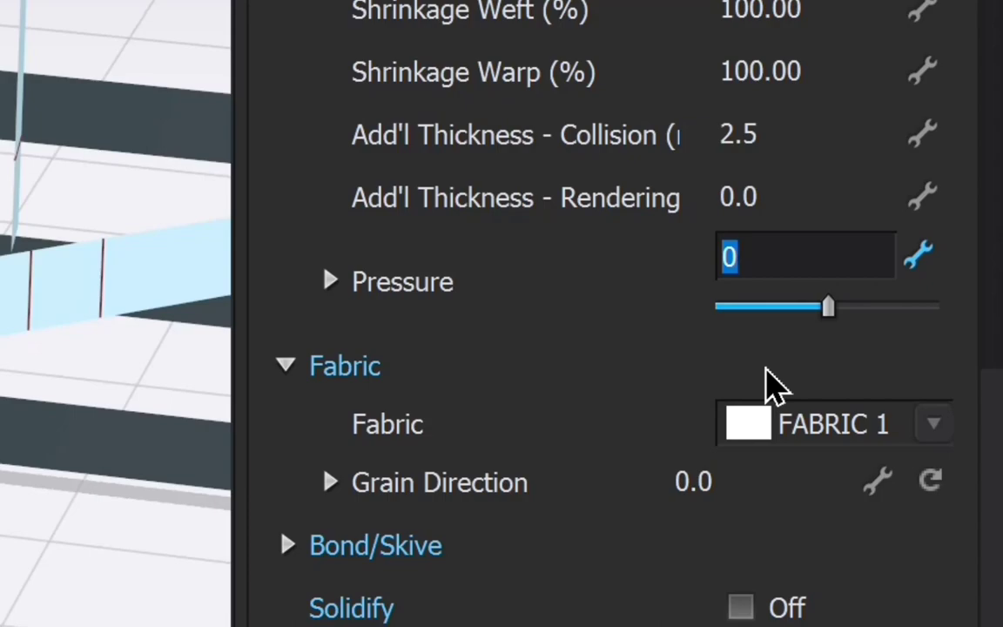
Set the horizontal band's pressure to 0 and strengthen the front band at the feet.
{"action": "key", "text": "Return"}
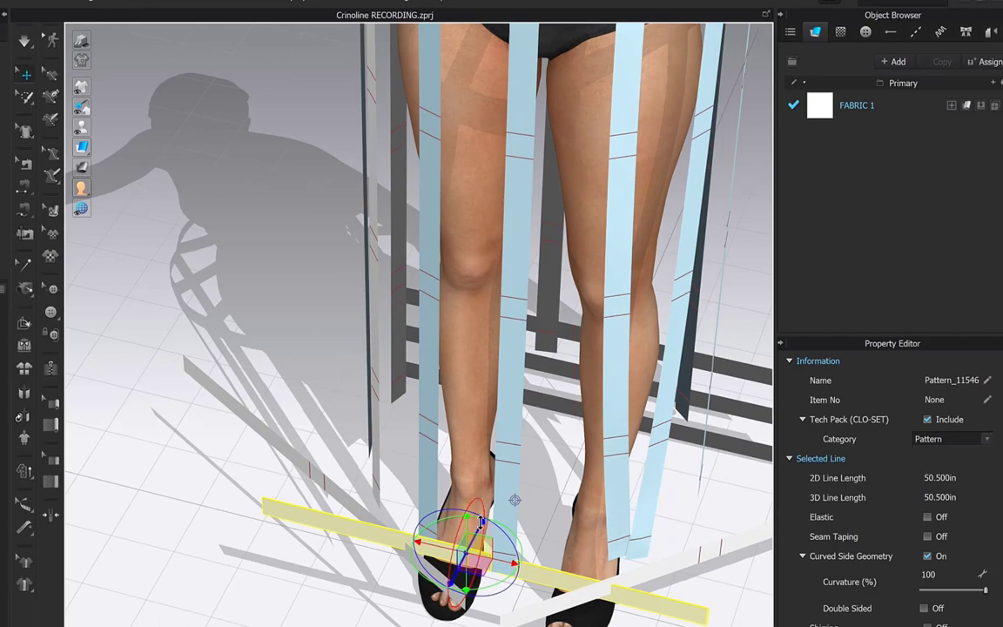
{"action": "right_click", "coordinate": [474, 580]}
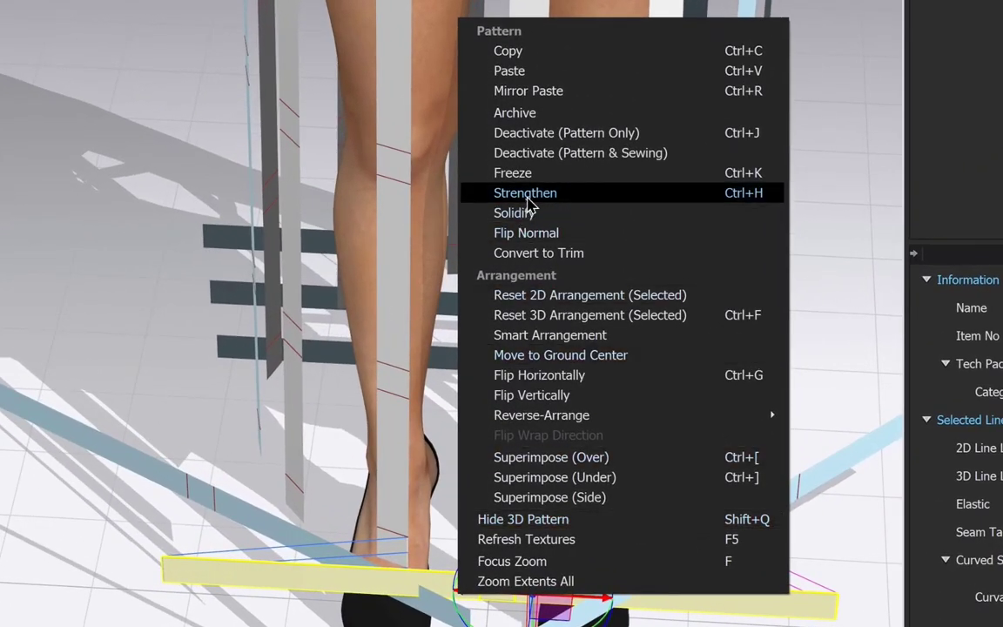
{"action": "left_click", "coordinate": [526, 193]}
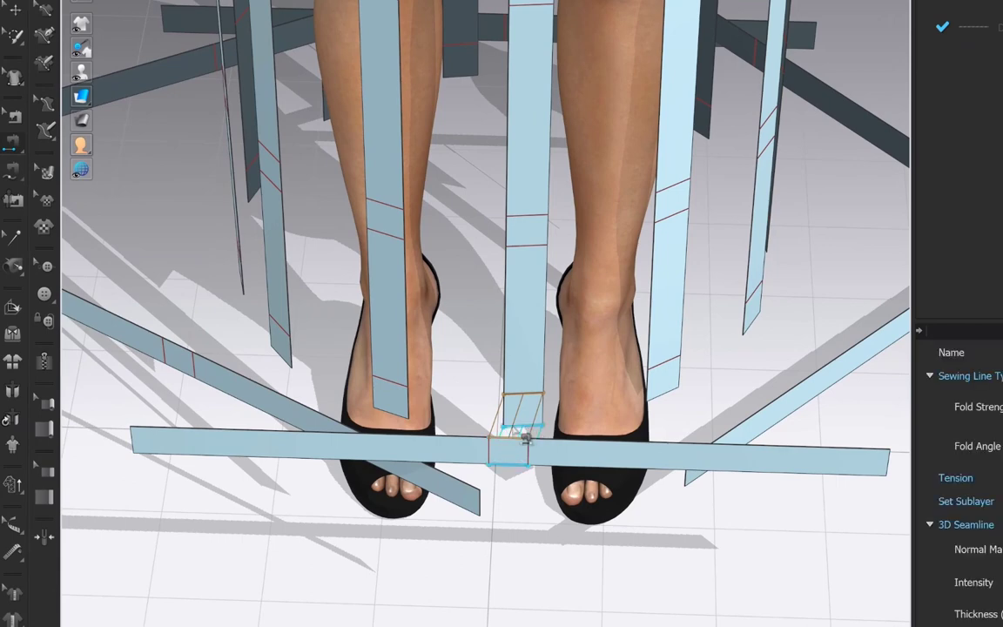
Sew the front hem band's ends to the neighbouring vertical strips and simulate the hem bands strengthened.
{"action": "left_click", "coordinate": [886, 470]}
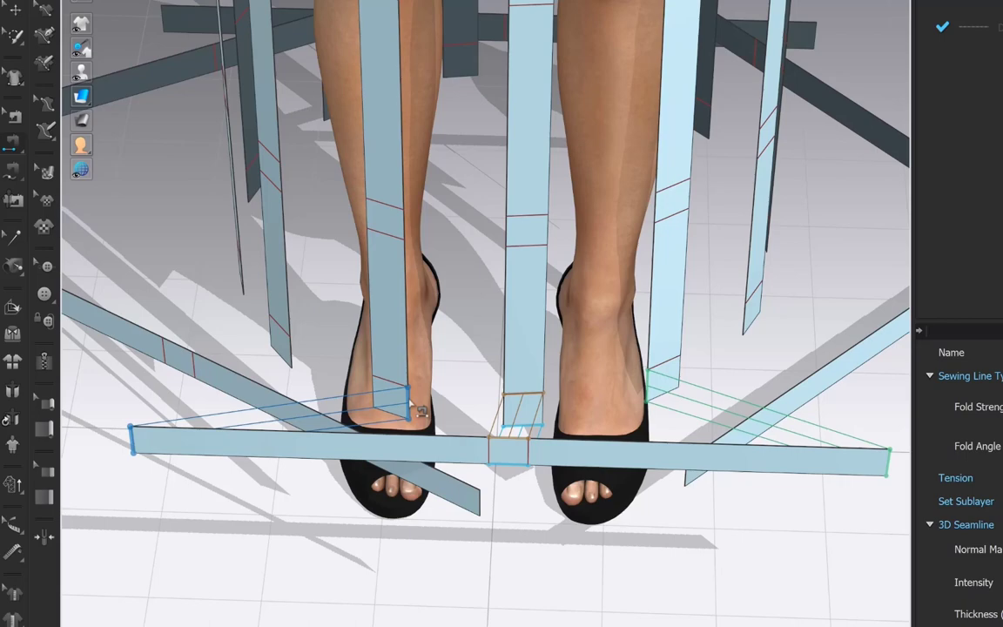
{"action": "key", "text": "q"}
{"action": "right_click", "coordinate": [441, 459]}
{"action": "left_click", "coordinate": [481, 92]}
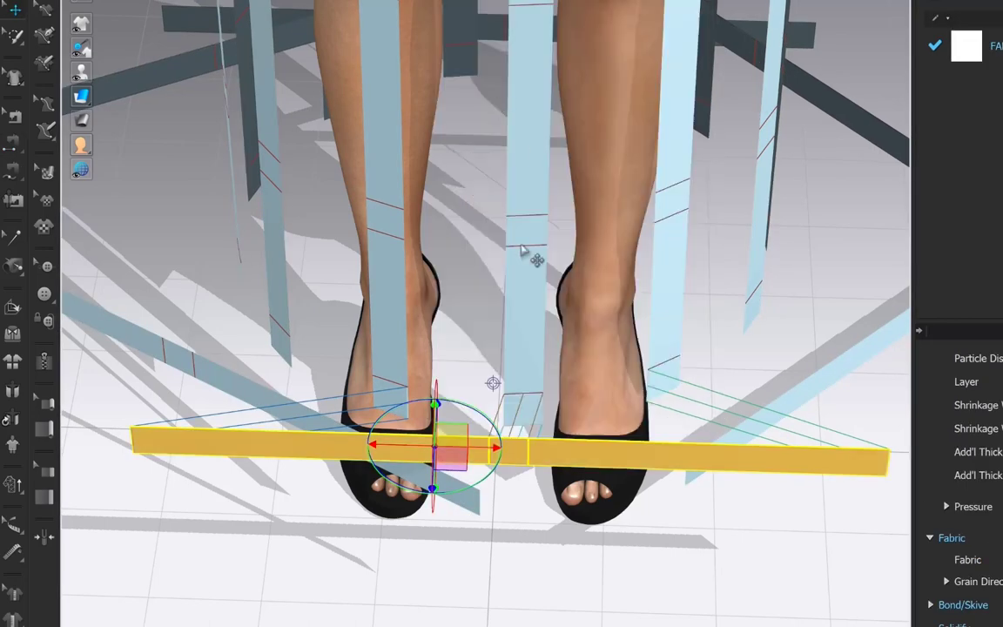
{"action": "key", "text": "space"}
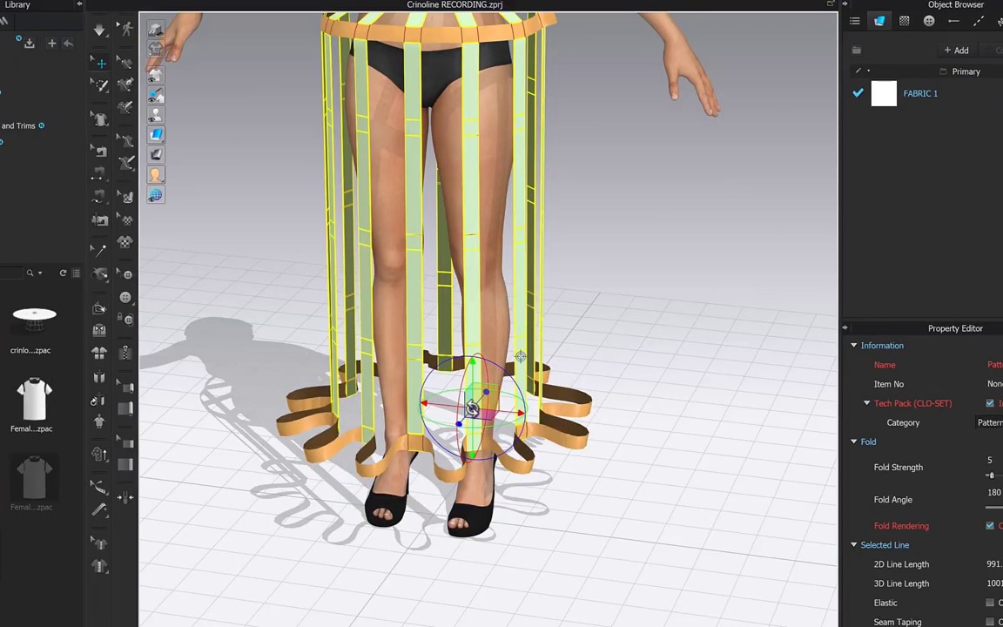
Unfreeze all the vertical strips and increase the pressure of the hem bands.
{"action": "right_click", "coordinate": [492, 435]}
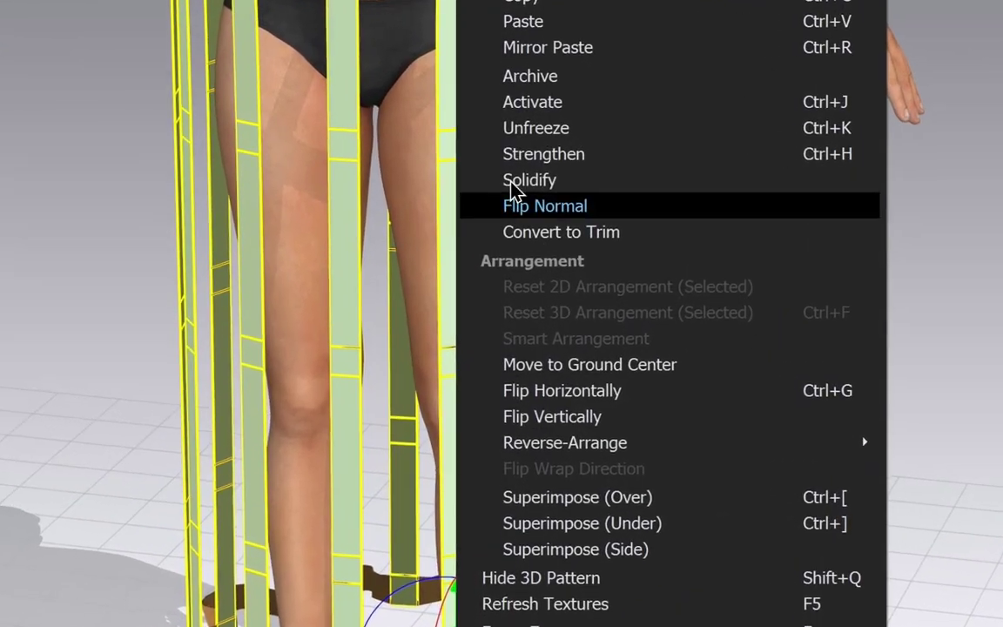
{"action": "left_click", "coordinate": [519, 128]}
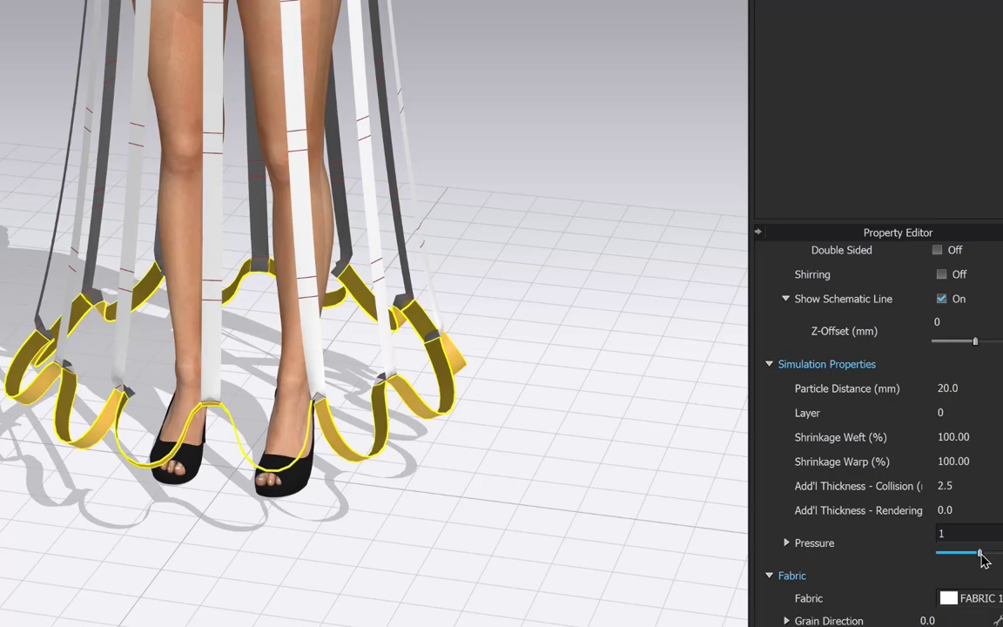
{"action": "left_click_drag", "start_coordinate": [981, 558], "coordinate": [985, 558]}
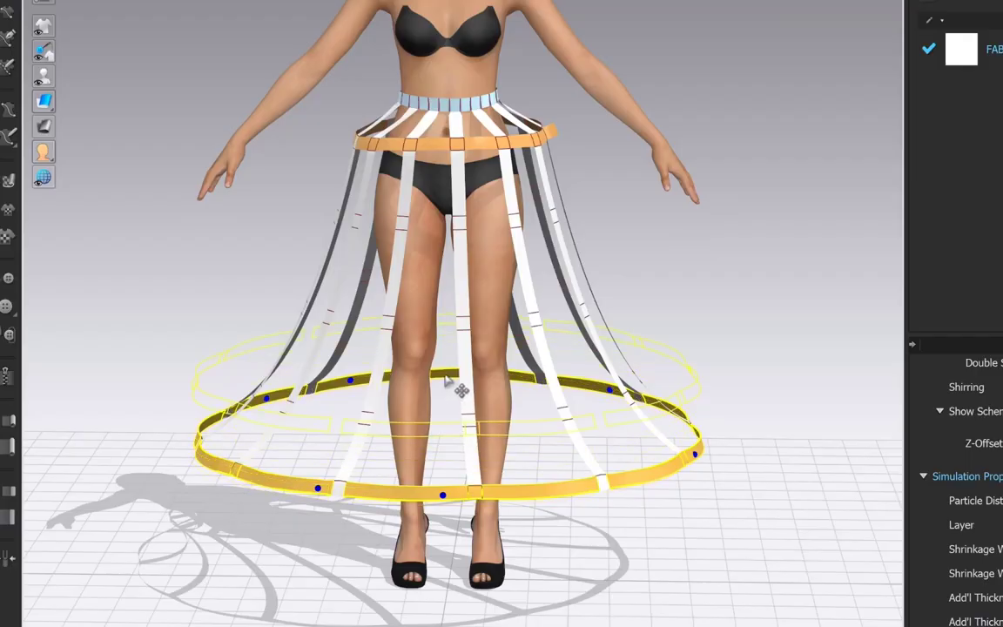
Paste a copy of the six hem bands above the originals as a second tier.
{"action": "left_click", "coordinate": [666, 514]}
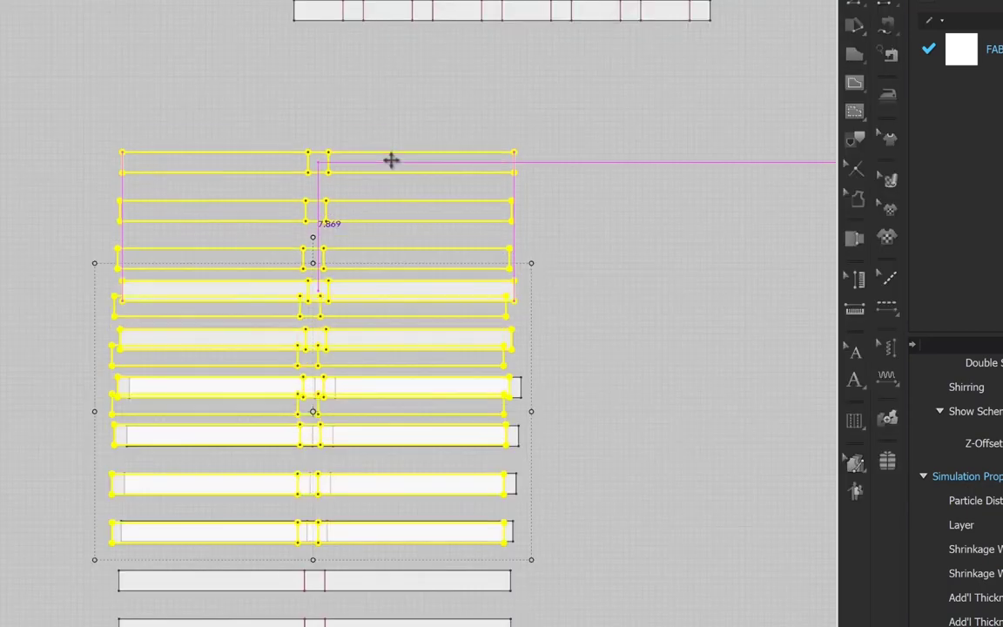
{"action": "left_click_drag", "start_coordinate": [391, 159], "coordinate": [398, 87]}
{"action": "left_click", "coordinate": [596, 332]}
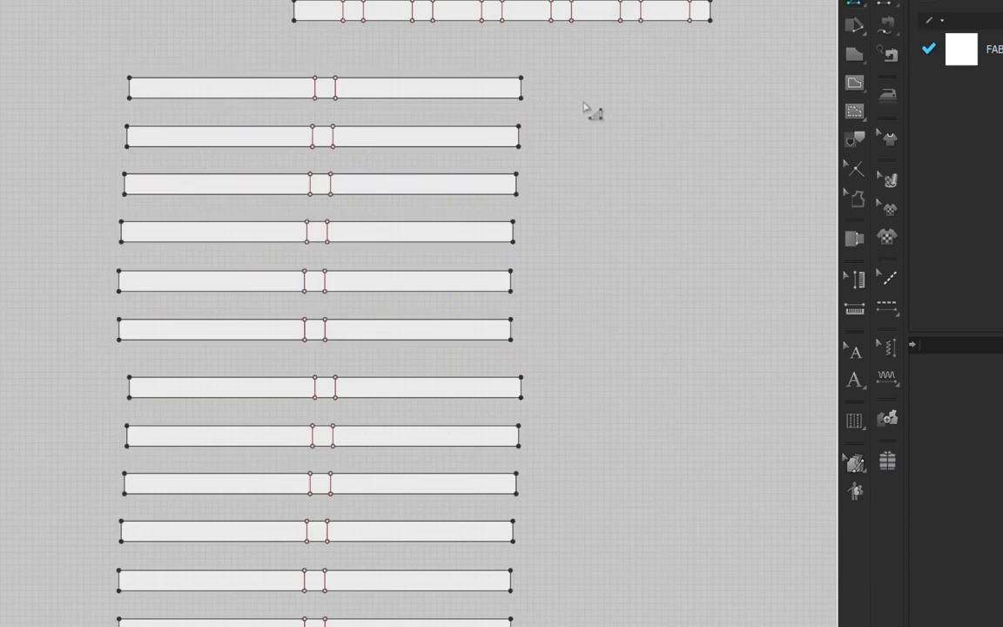
Shorten the six second-tier bands by moving in the edges at both of their ends.
{"action": "left_click_drag", "start_coordinate": [489, 366], "coordinate": [489, 367]}
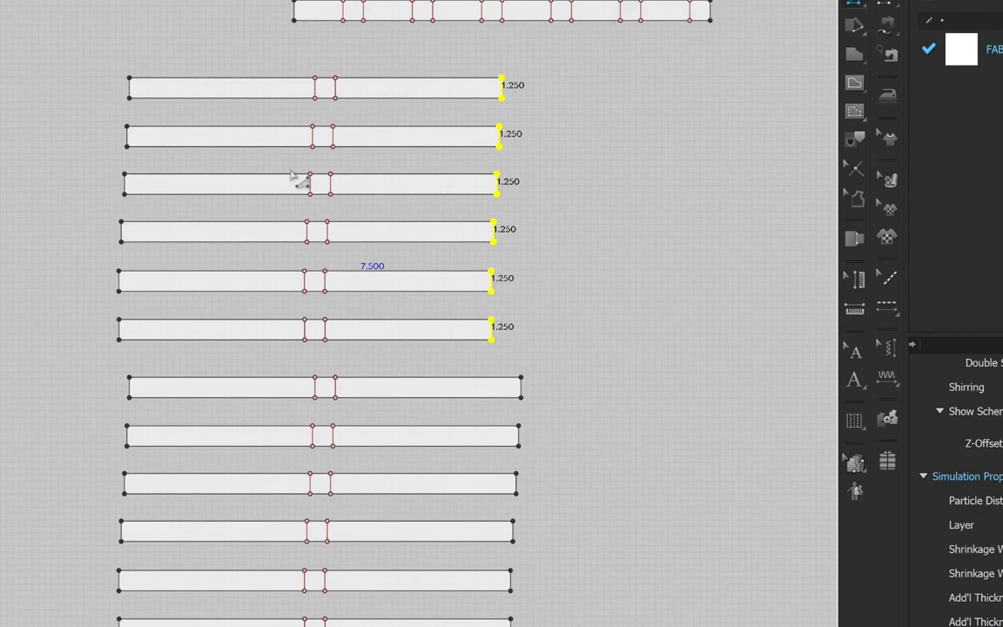
{"action": "left_click_drag", "start_coordinate": [100, 45], "coordinate": [124, 248]}
{"action": "left_click_drag", "start_coordinate": [141, 360], "coordinate": [141, 359]}
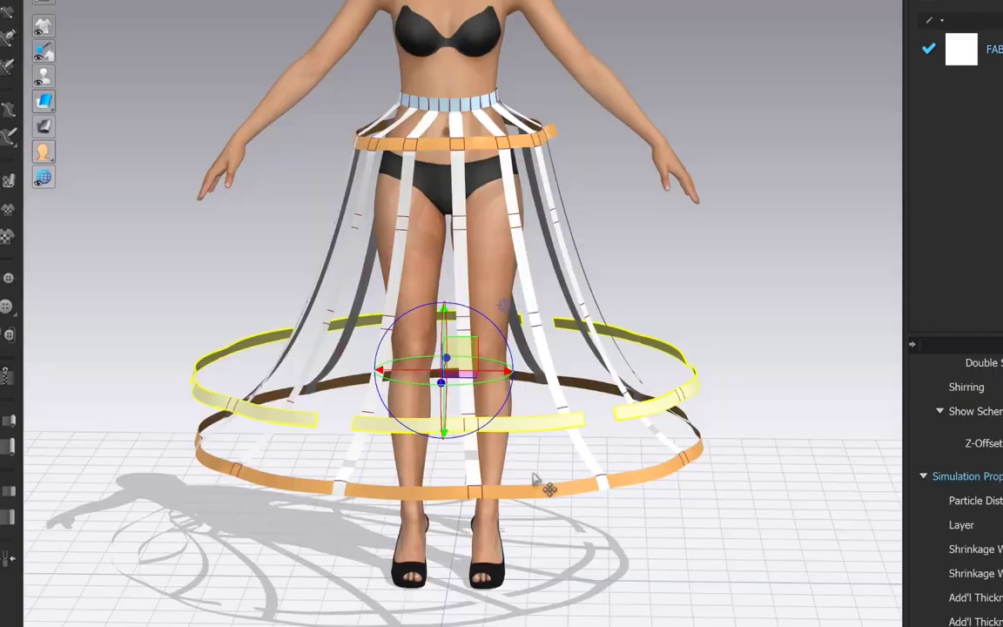
Sew the second-tier bands' ends and centre lines to the vertical strips' internal lines and set the bands' pressure to 2.
{"action": "scroll", "coordinate": [533, 487], "scroll_direction": "up", "scroll_amount": 5}
{"action": "middle_click_drag", "start_coordinate": [503, 620], "coordinate": [504, 477]}
{"action": "scroll", "coordinate": [501, 480], "scroll_direction": "down", "scroll_amount": 2}
{"action": "scroll", "coordinate": [502, 480], "scroll_direction": "up", "scroll_amount": 4}
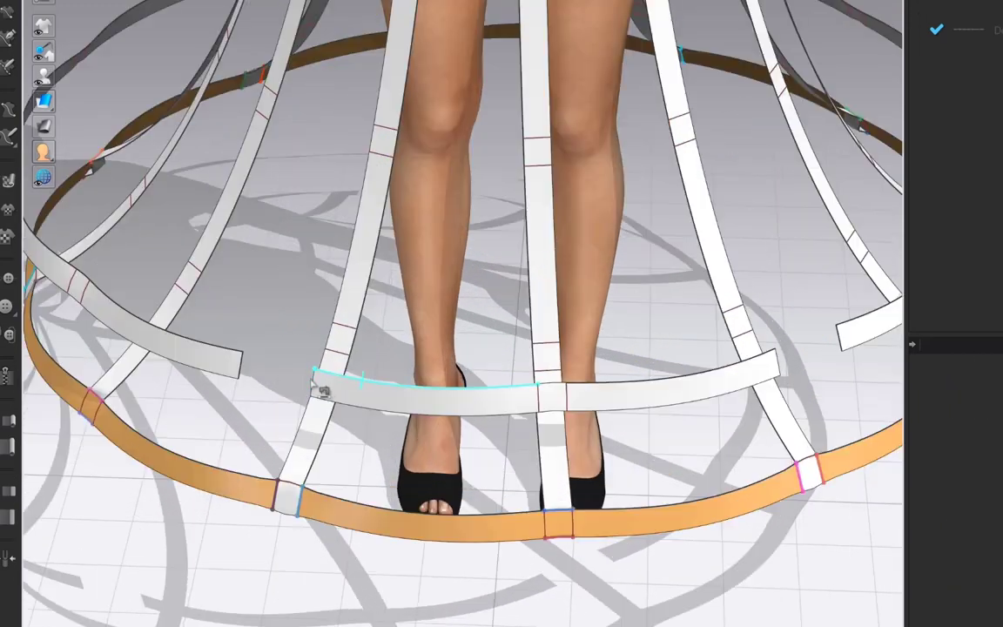
{"action": "left_click", "coordinate": [312, 380]}
{"action": "left_click", "coordinate": [354, 342]}
{"action": "left_click", "coordinate": [241, 361]}
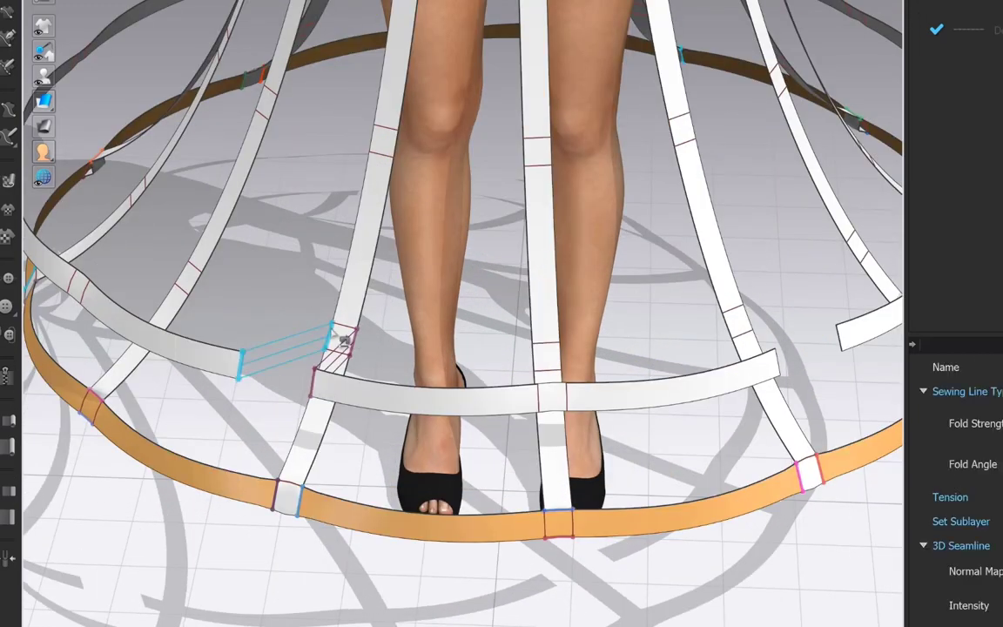
{"action": "key", "text": "ctrl+z"}
{"action": "left_click", "coordinate": [542, 371]}
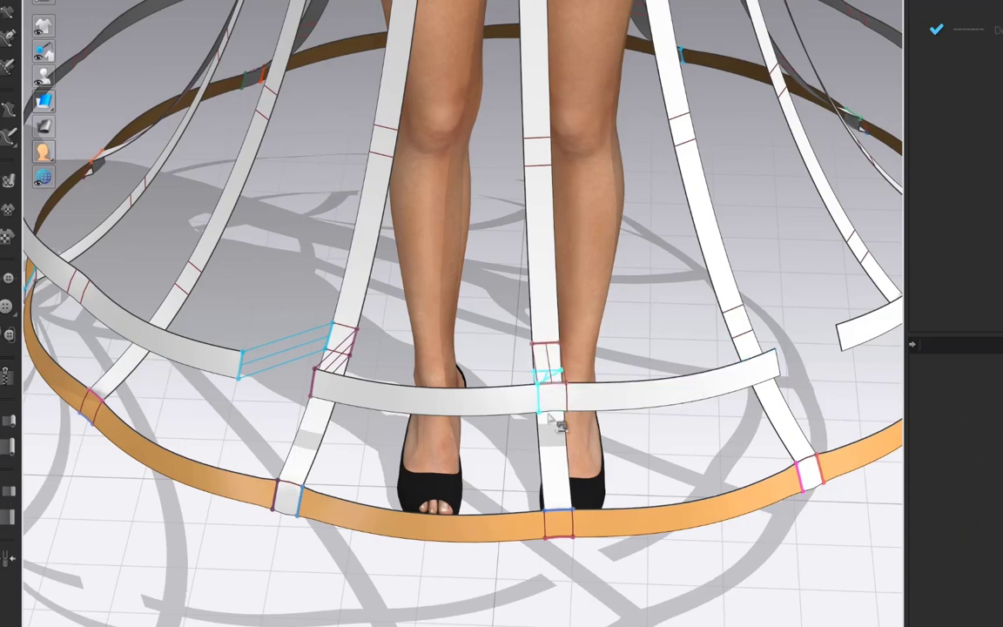
{"action": "left_click", "coordinate": [739, 333]}
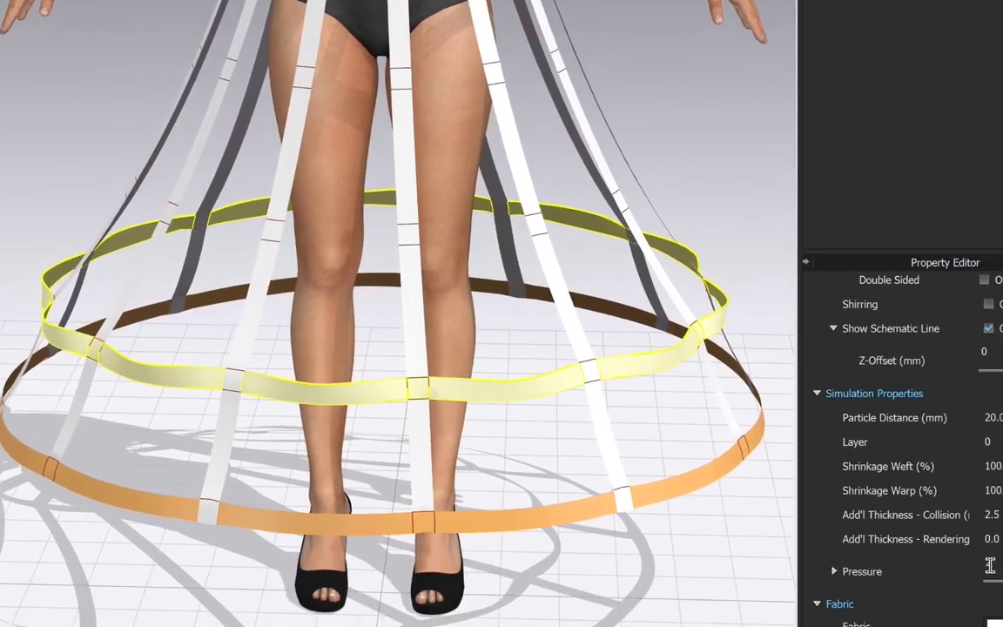
{"action": "left_click_drag", "start_coordinate": [992, 556], "coordinate": [993, 557]}
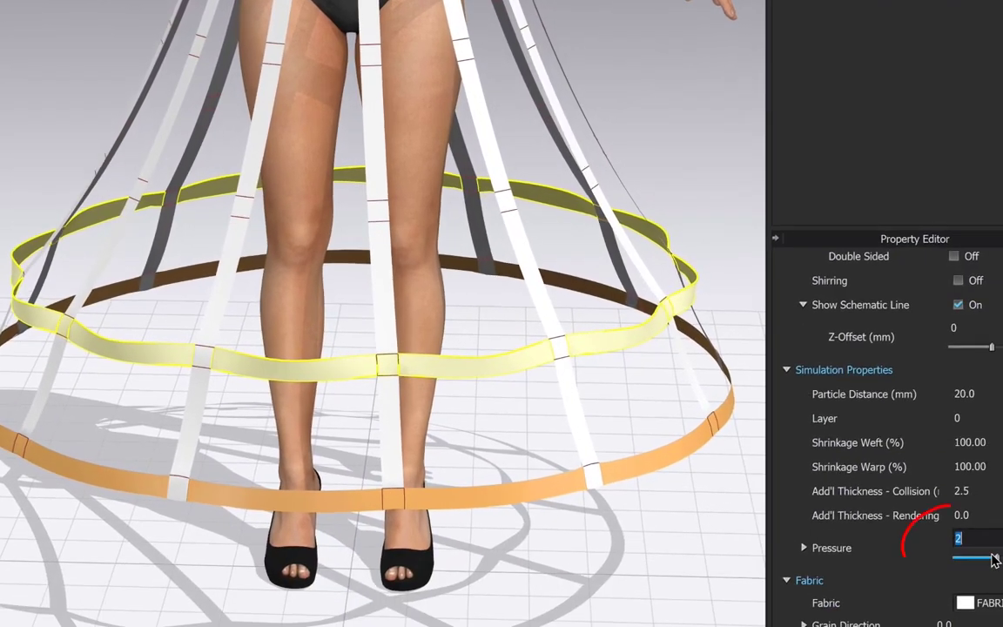
{"action": "key", "text": "Return"}
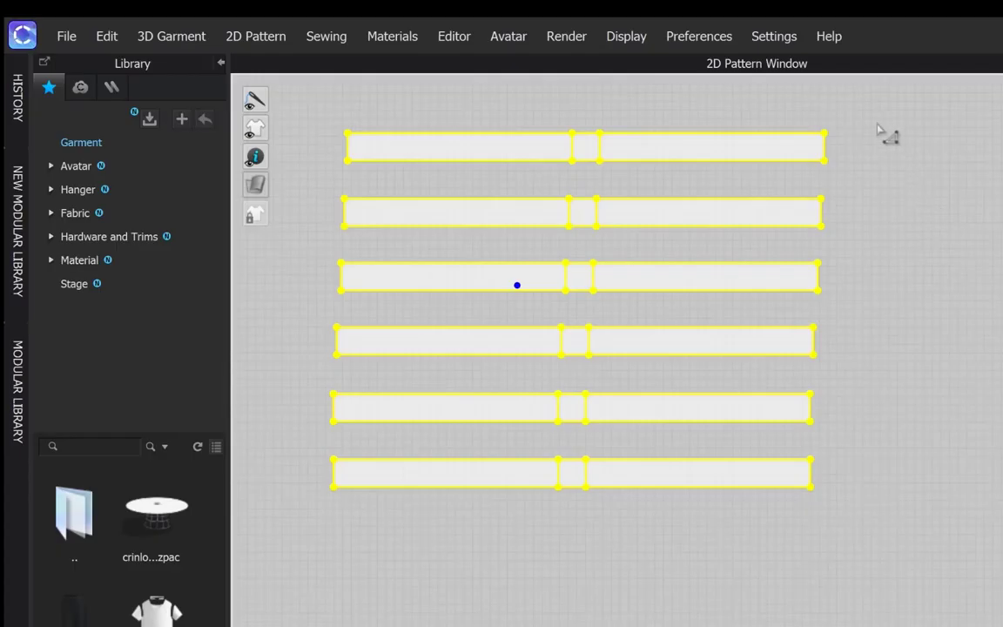
Shorten the six third-tier bands at both ends and sew them to the vertical strips' internal lines.
{"action": "left_click_drag", "start_coordinate": [530, 78], "coordinate": [485, 306]}
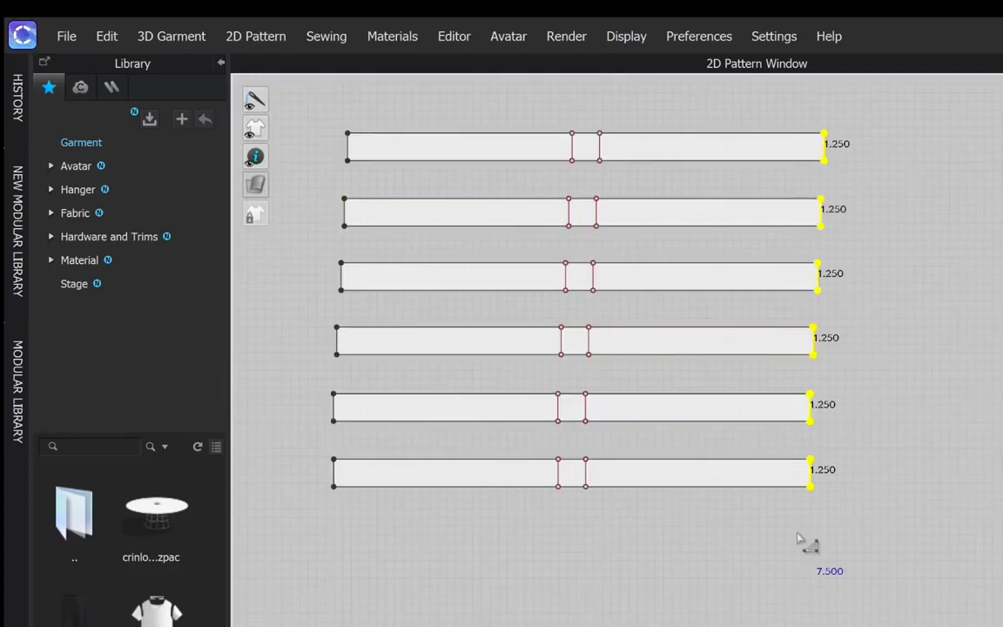
{"action": "left_click_drag", "start_coordinate": [309, 101], "coordinate": [374, 542]}
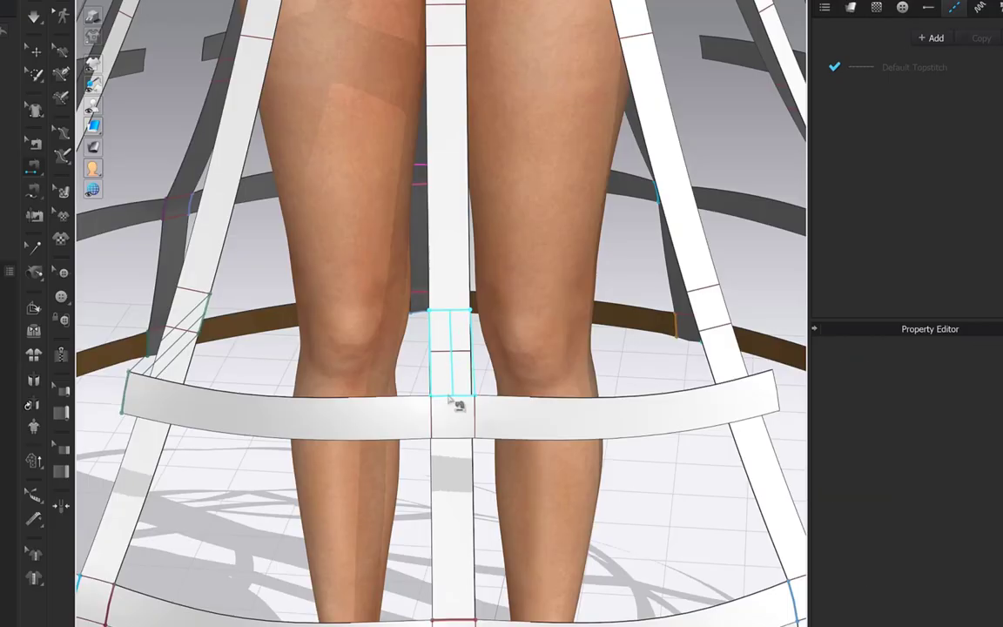
{"action": "left_click", "coordinate": [449, 397]}
{"action": "left_click", "coordinate": [449, 351]}
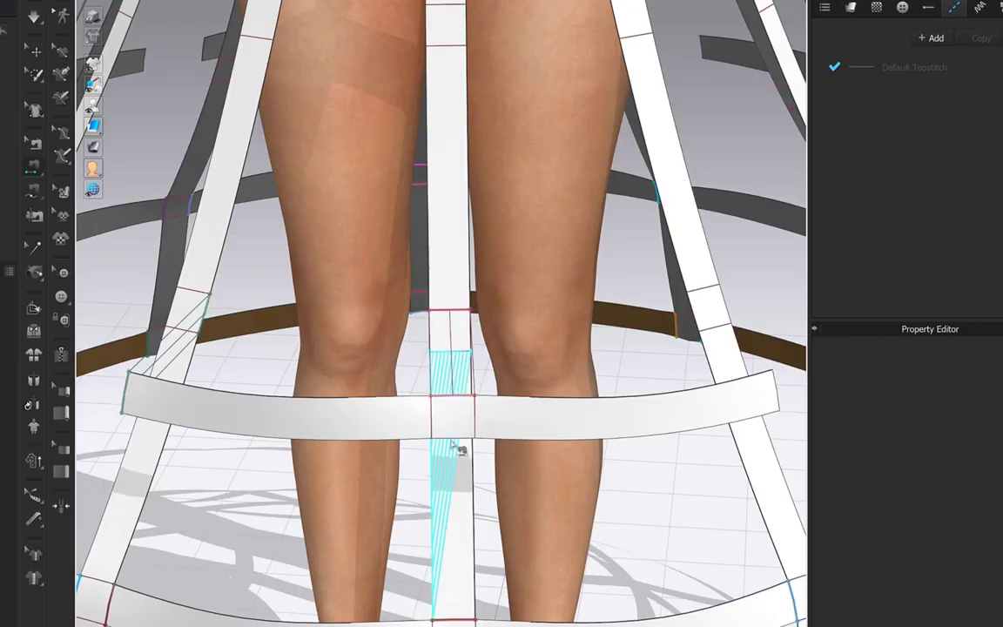
{"action": "left_click", "coordinate": [450, 438]}
{"action": "left_click", "coordinate": [693, 313]}
{"action": "left_click", "coordinate": [777, 389]}
{"action": "left_click", "coordinate": [778, 390]}
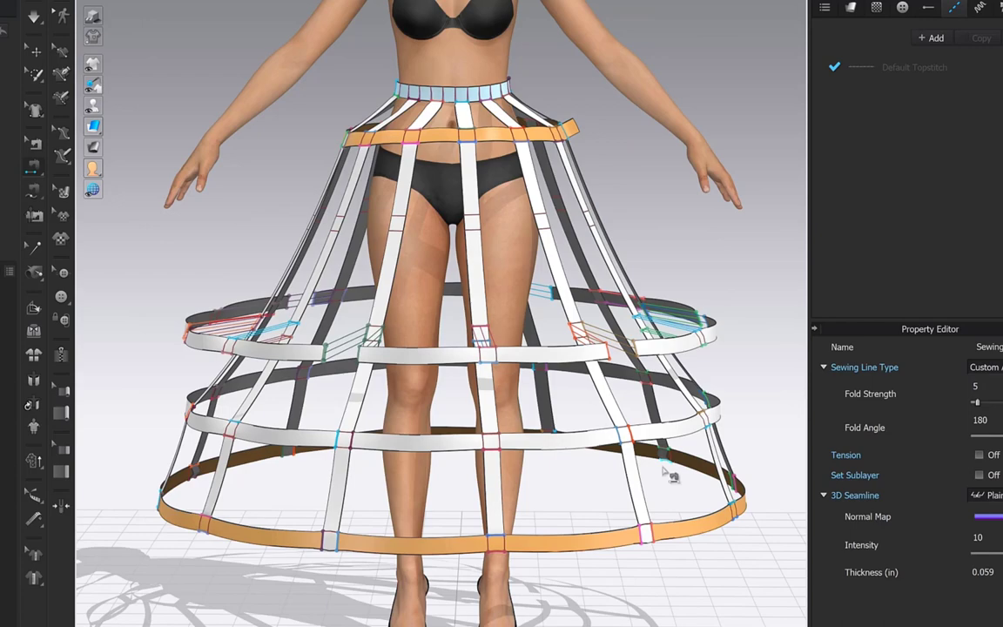
Select the third-tier bands all around the crinoline and simulate the garment.
{"action": "key", "text": "q"}
{"action": "left_click", "coordinate": [541, 353]}
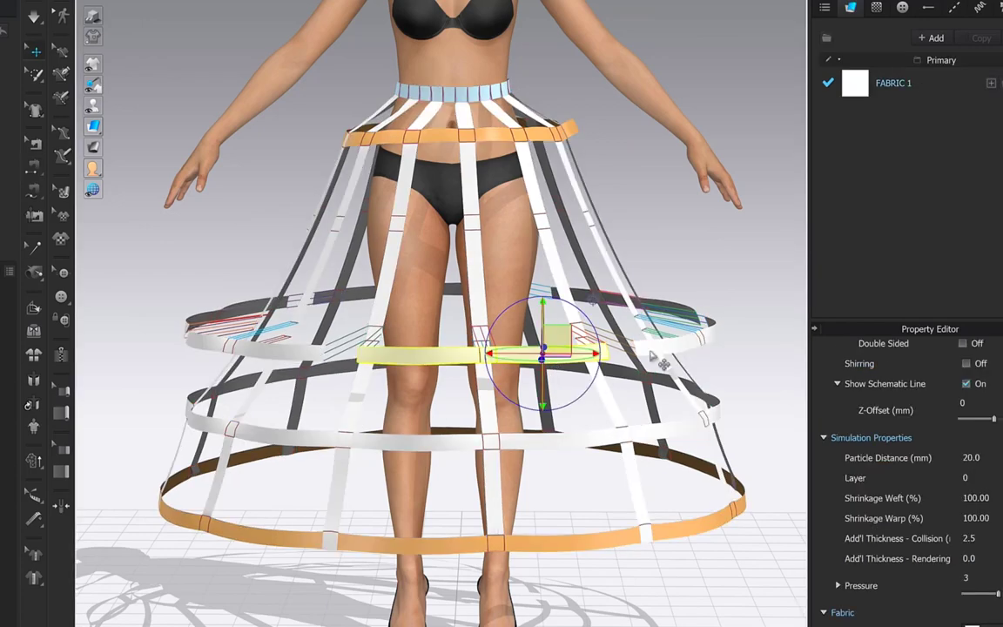
{"action": "left_click", "coordinate": [661, 302]}
{"action": "left_click", "coordinate": [553, 353]}
{"action": "left_click", "coordinate": [354, 293]}
{"action": "left_click", "coordinate": [241, 306]}
{"action": "left_click", "coordinate": [283, 350], "text": "shift"}
{"action": "left_click", "coordinate": [351, 300], "text": "shift"}
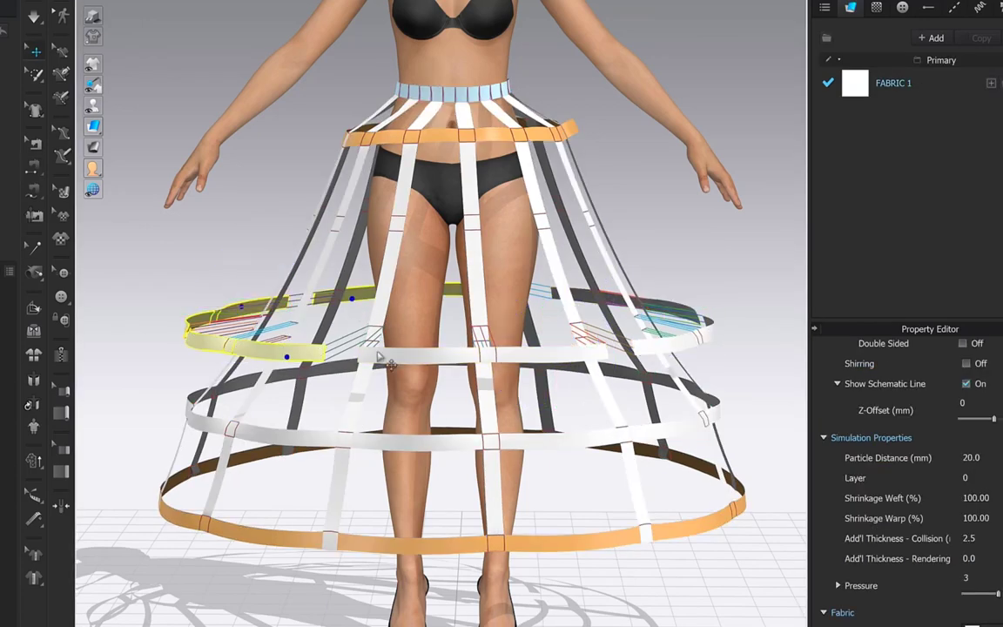
{"action": "key", "text": "space"}
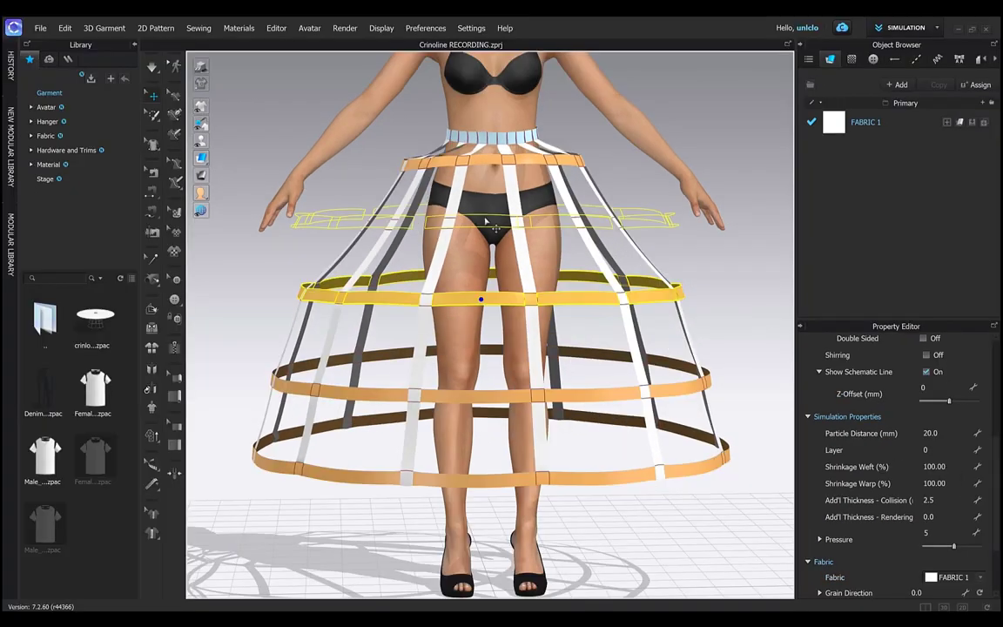
Paste a copy of the third-tier bands at hip height as a fourth tier and shorten the bands.
{"action": "left_click", "coordinate": [486, 219]}
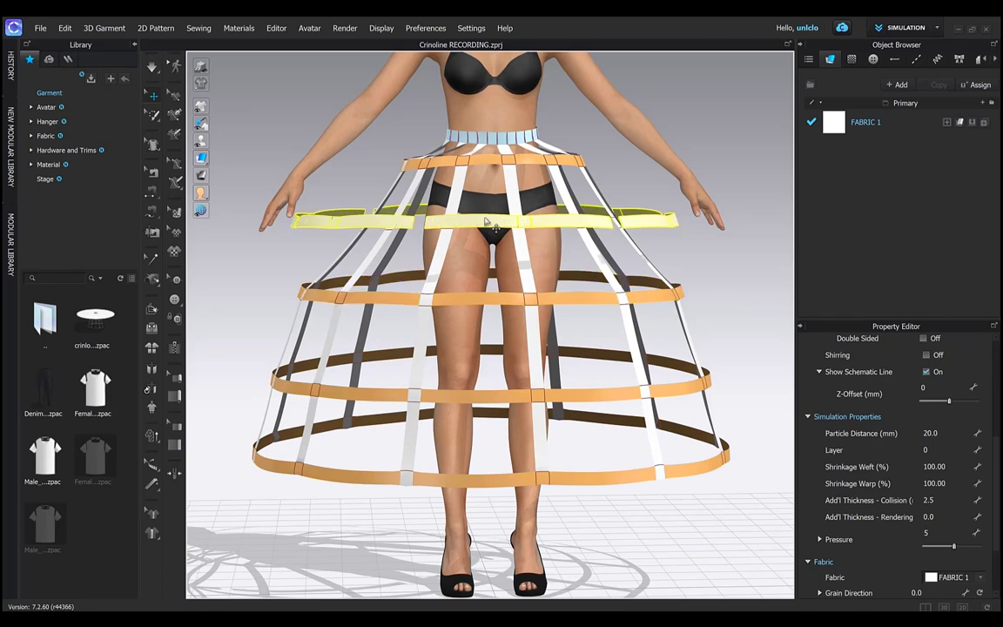
{"action": "left_click_drag", "start_coordinate": [471, 411], "coordinate": [463, 461]}
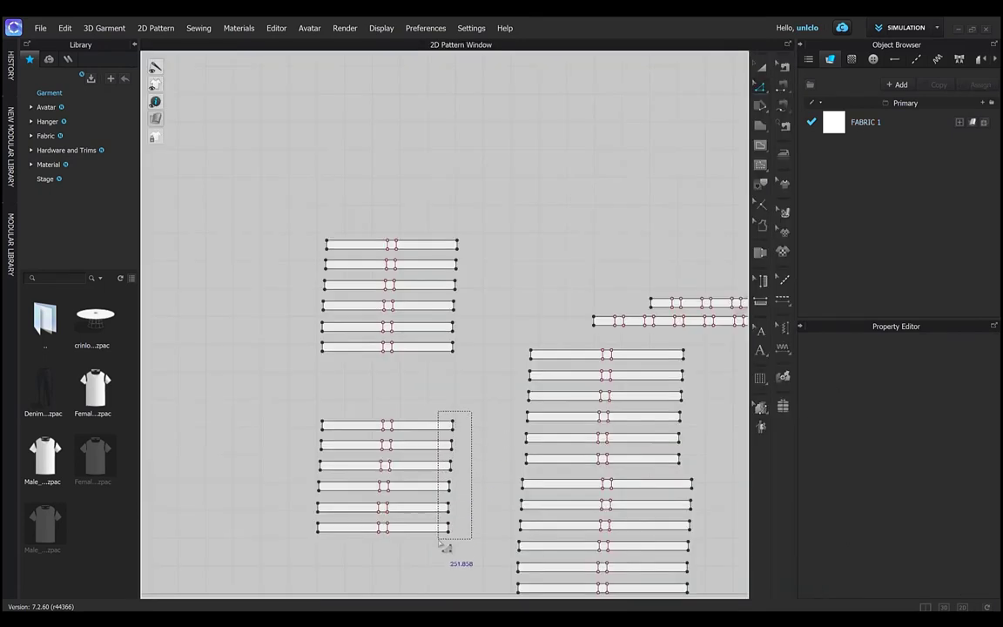
{"action": "left_click_drag", "start_coordinate": [443, 545], "coordinate": [443, 546]}
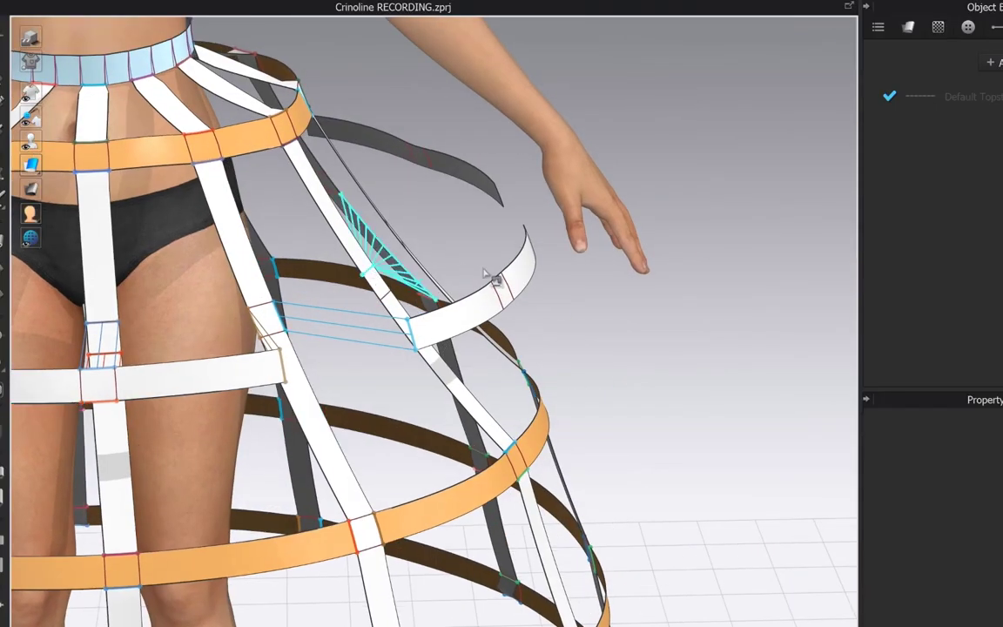
Simulate the sewn bands and pull the folded end of the upper hip band outward into place.
{"action": "right_click_drag", "start_coordinate": [396, 302], "coordinate": [426, 407]}
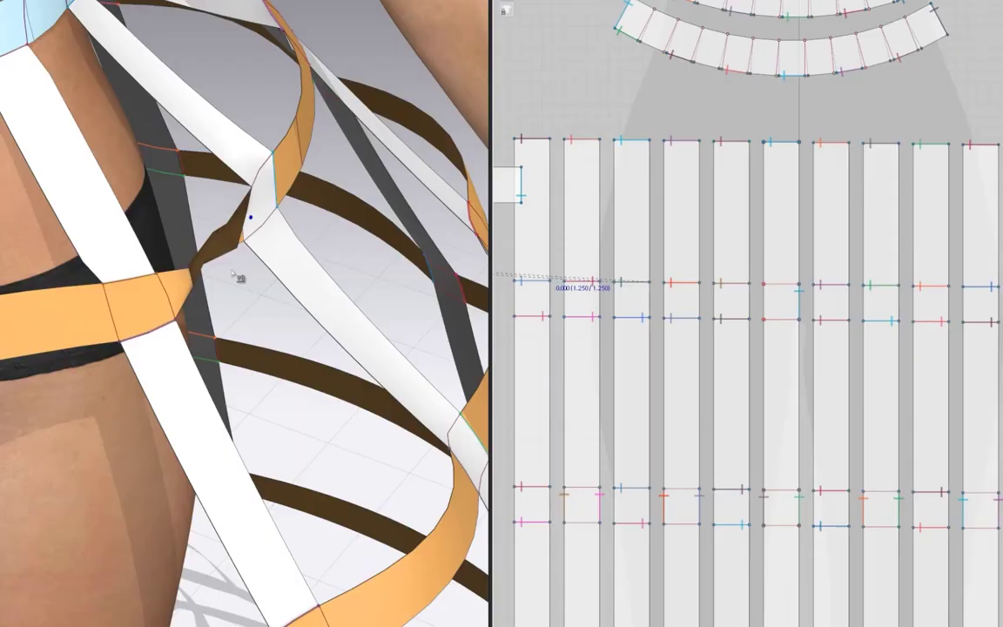
{"action": "key", "text": "space"}
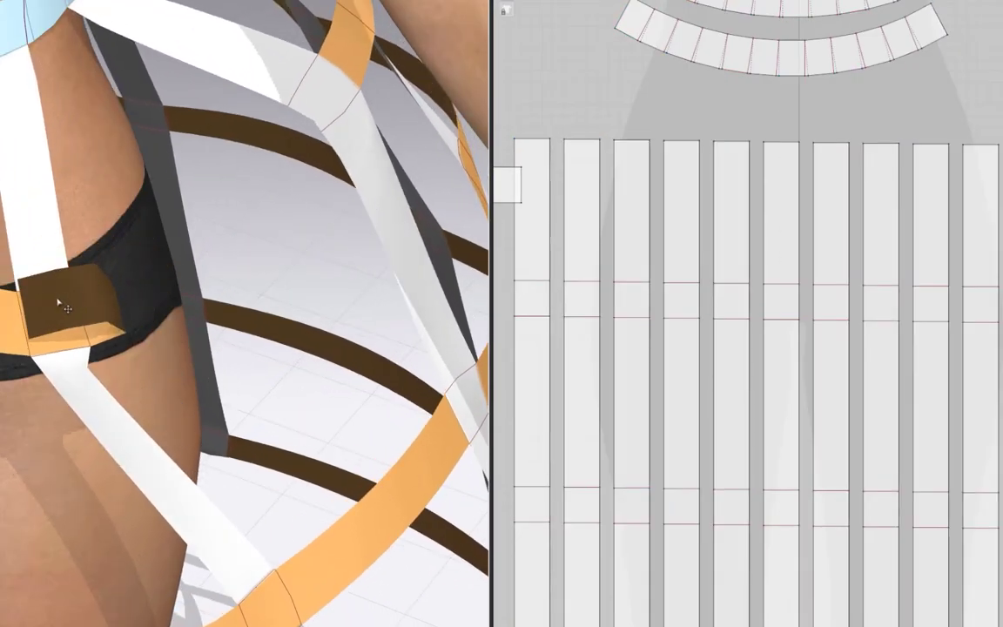
{"action": "left_click_drag", "start_coordinate": [54, 303], "coordinate": [191, 162]}
{"action": "key", "text": "b"}
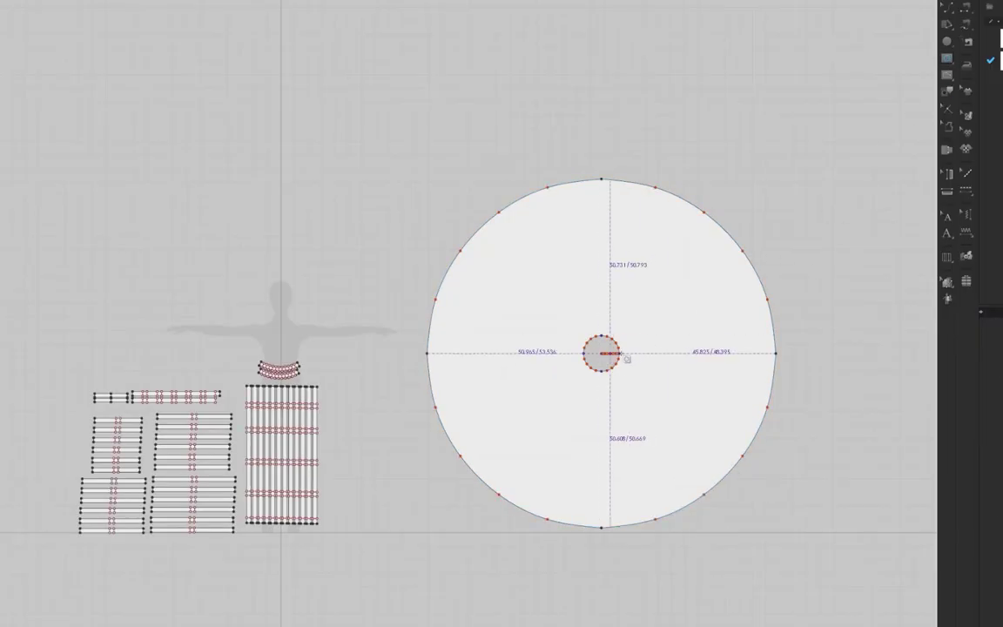
Create concentric internal circles on the circle skirt pattern and turn on Elastic for the one about 184 in around.
{"action": "left_click_drag", "start_coordinate": [619, 354], "coordinate": [656, 339], "text": "ctrl+shift"}
{"action": "key", "text": "a"}
{"action": "key", "text": "r"}
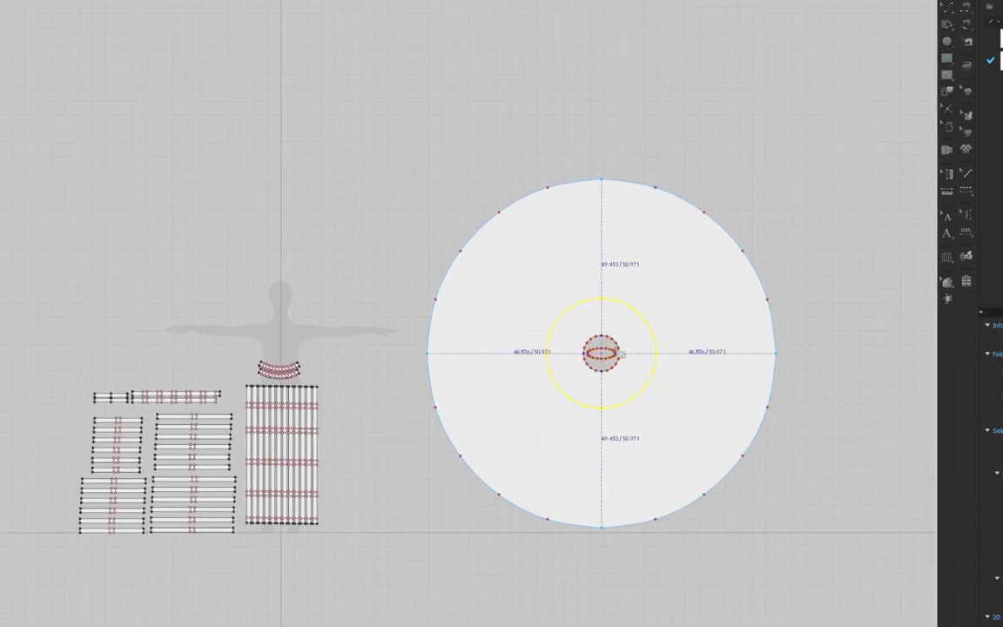
{"action": "left_click", "coordinate": [693, 311]}
{"action": "key", "text": "r"}
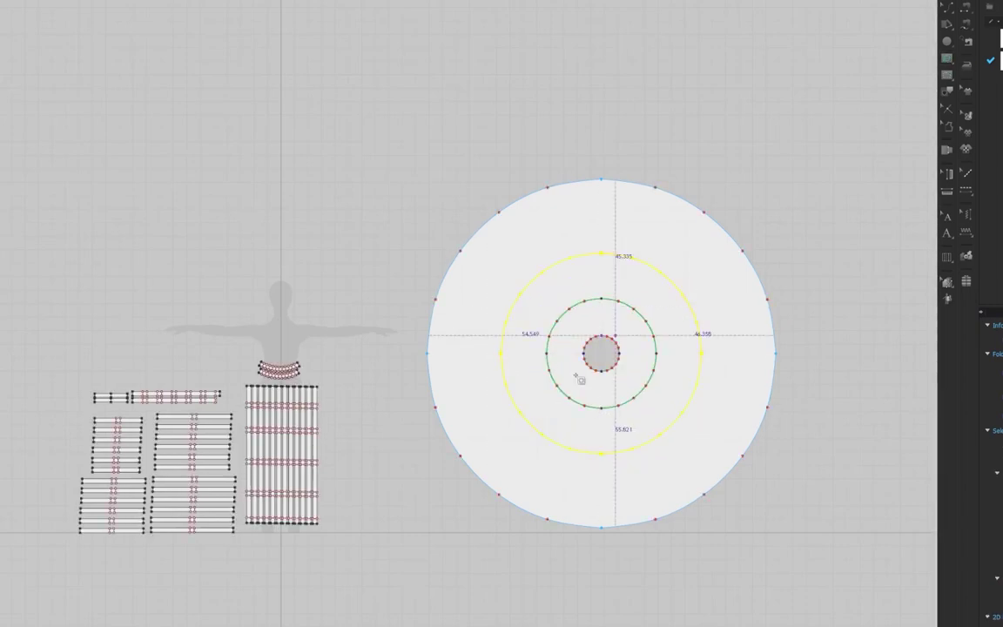
{"action": "left_click", "coordinate": [693, 317]}
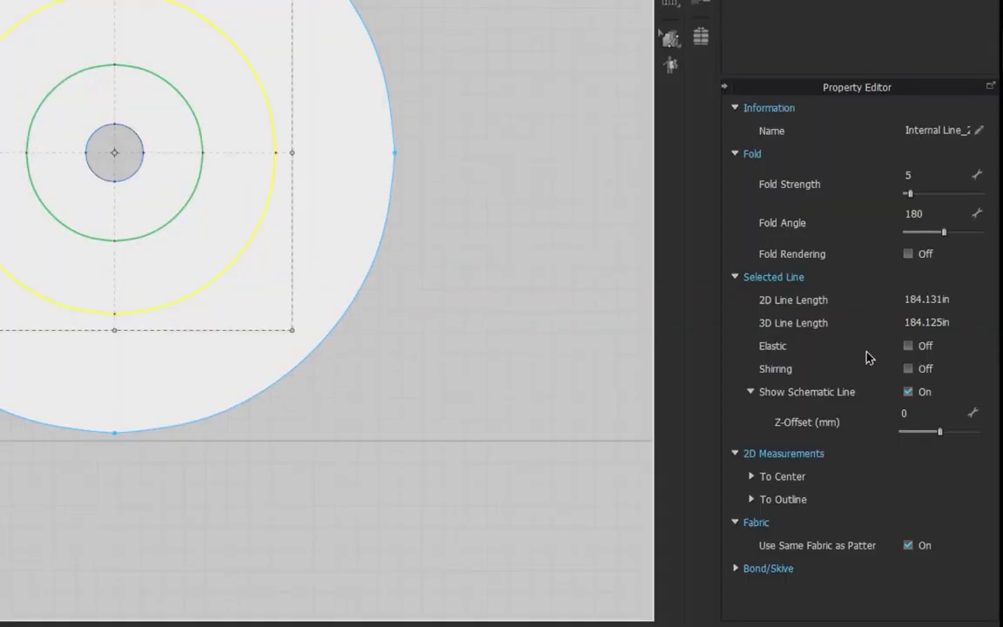
{"action": "left_click", "coordinate": [908, 346]}
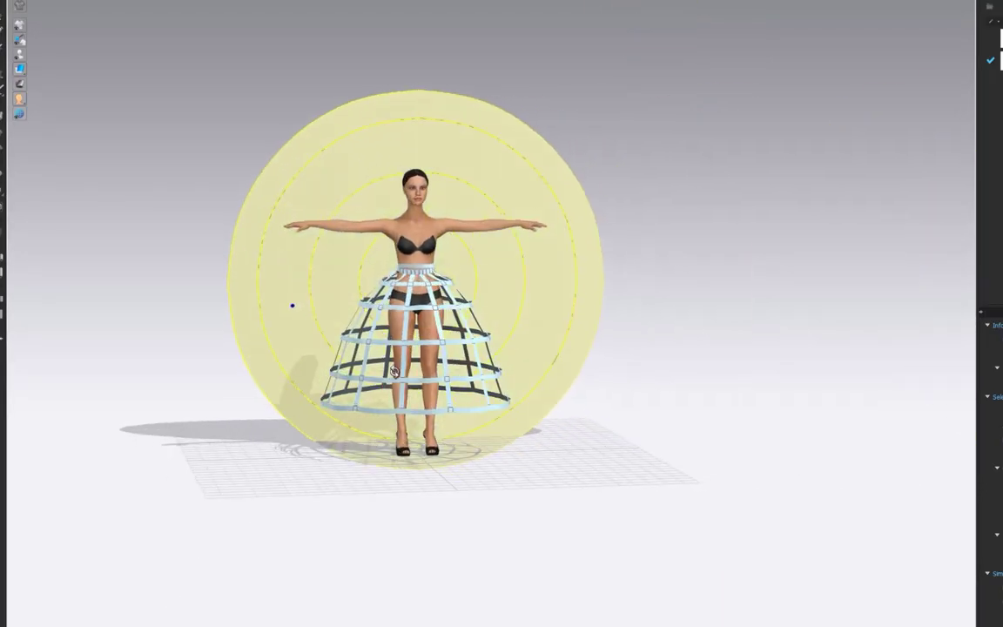
Rotate the circle skirt pattern to lie horizontally and position it around the avatar just below the waist.
{"action": "key", "text": "3"}
{"action": "left_click", "coordinate": [564, 332]}
{"action": "left_click_drag", "start_coordinate": [548, 308], "coordinate": [613, 270]}
{"action": "left_click_drag", "start_coordinate": [572, 339], "coordinate": [489, 369]}
{"action": "left_click_drag", "start_coordinate": [478, 336], "coordinate": [479, 327]}
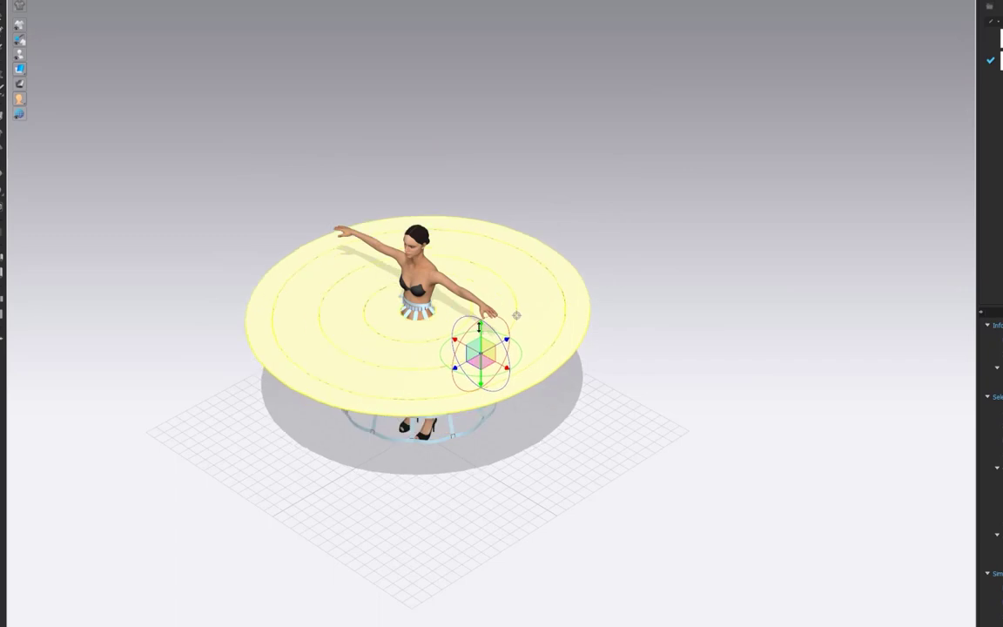
Sew the circle skirt's waist opening to the waistband and simulate it draping over the crinoline.
{"action": "right_click_drag", "start_coordinate": [478, 327], "coordinate": [541, 309]}
{"action": "scroll", "coordinate": [365, 379], "scroll_direction": "up", "scroll_amount": 6}
{"action": "right_click_drag", "start_coordinate": [660, 338], "coordinate": [682, 414]}
{"action": "key", "text": "n"}
{"action": "left_click", "coordinate": [682, 475]}
{"action": "key", "text": "space"}
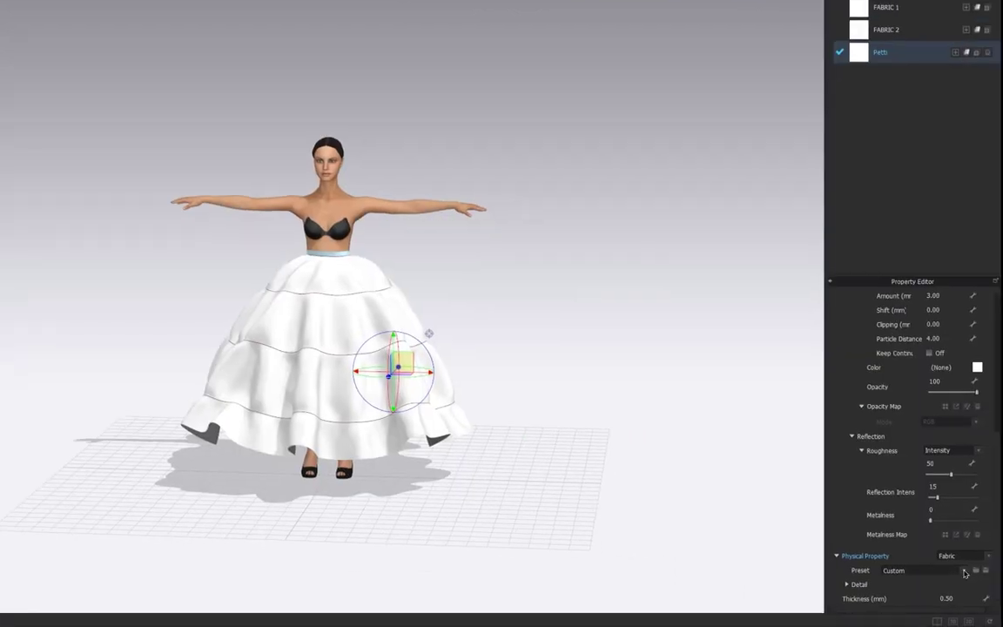
Open the physical property presets of the Petti fabric.
{"action": "left_click", "coordinate": [922, 570]}
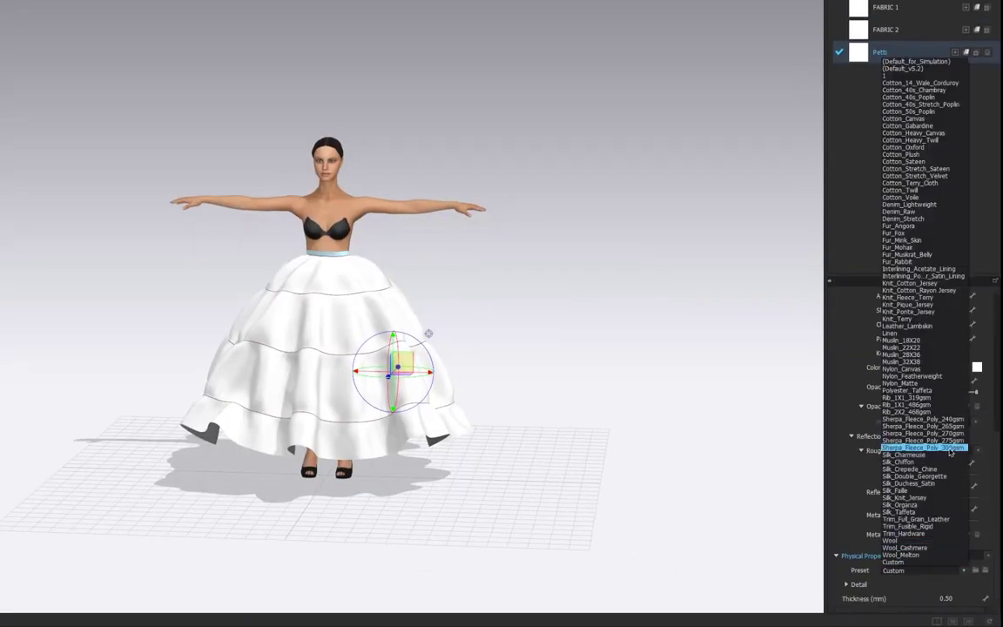